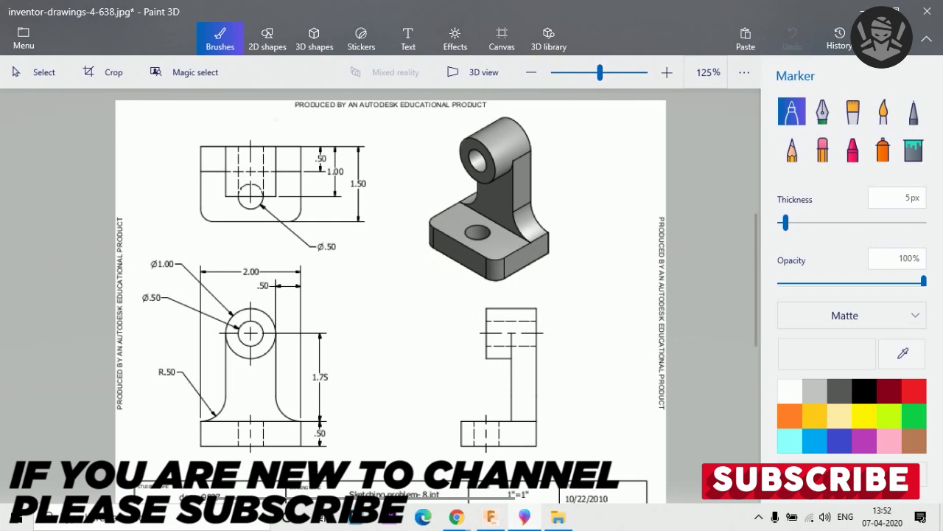
Circle the 1.50 height and 2.00 width dimensions on the reference drawing in blue marker
mouse_move(379, 170)
mouse_down()
mouse_move(344, 175)
mouse_move(374, 171)
mouse_up()
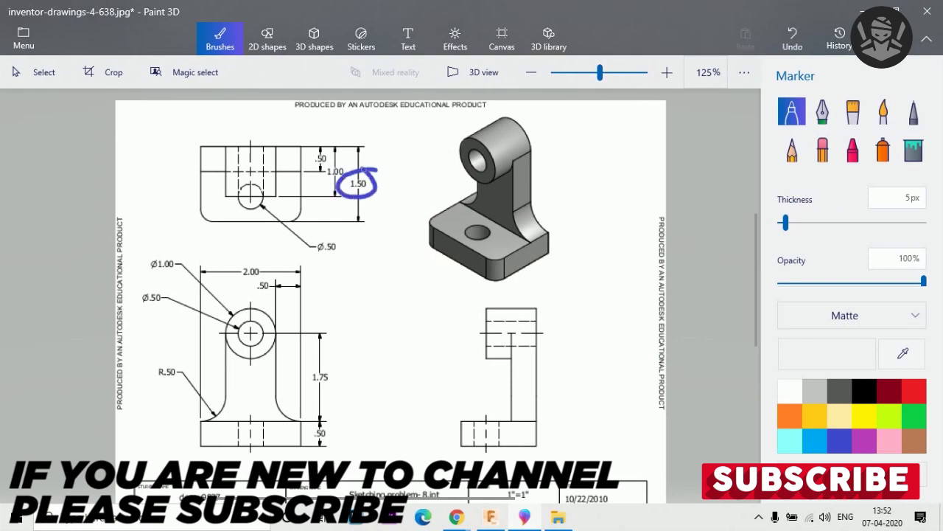
mouse_move(253, 256)
mouse_down()
mouse_move(264, 280)
mouse_move(255, 253)
mouse_up()
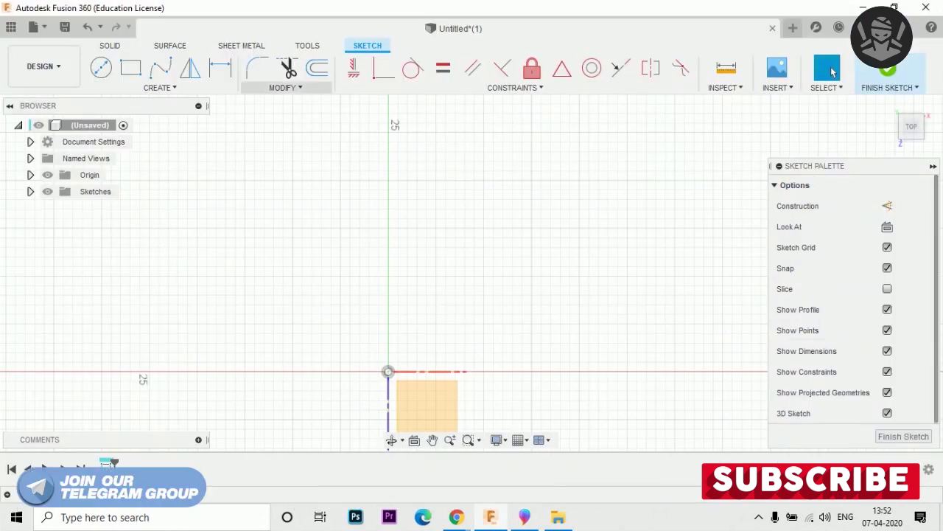
Sketch a rectangle anchored at the origin, 2.00 wide by 1.5 high
click(130, 68)
click(388, 371)
text(1.5)
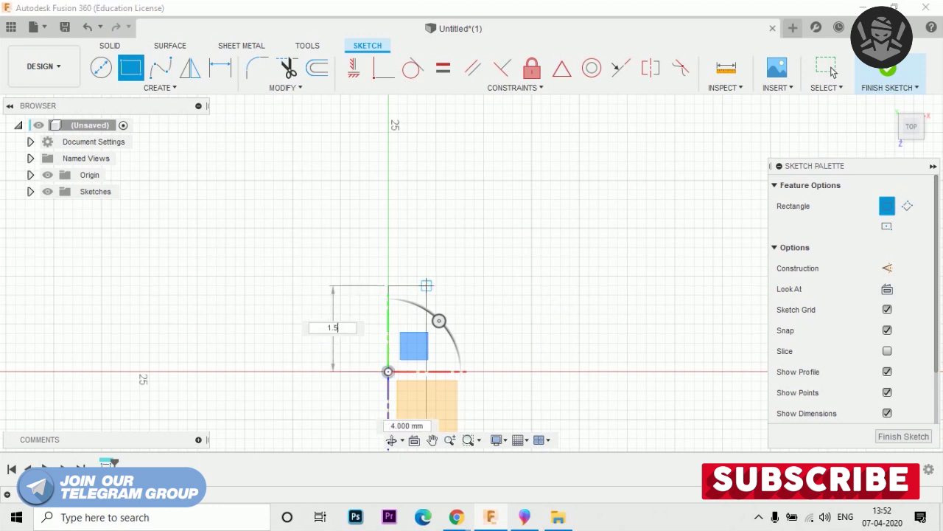
key(Tab)
key(Tab)
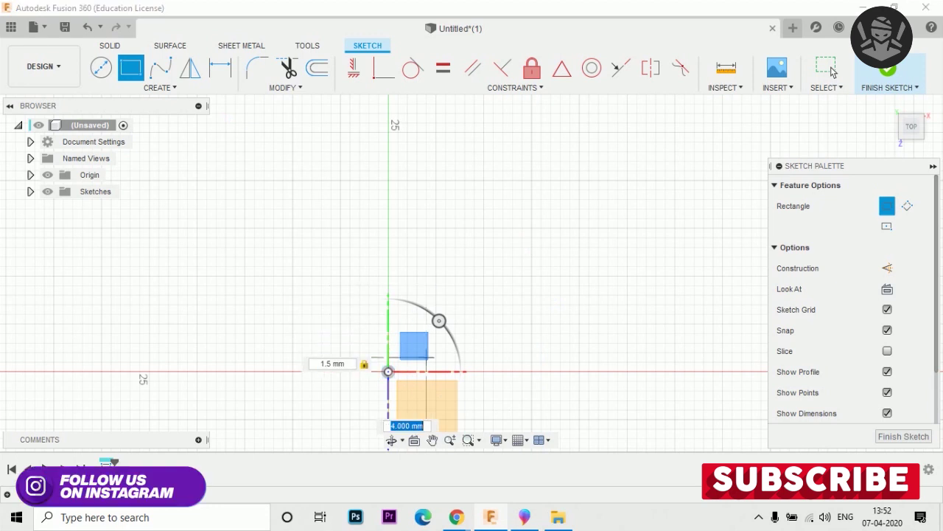
text(2)
key(Return)
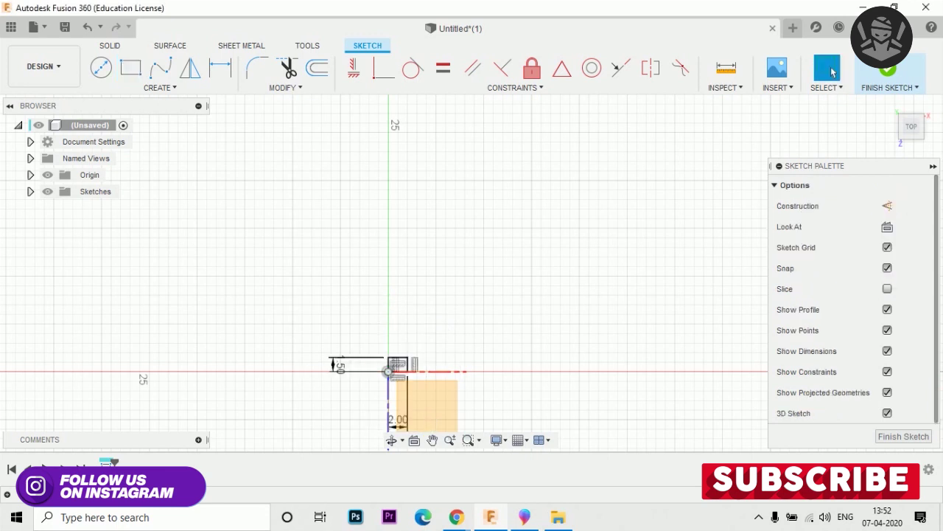
scroll(409, 366, up, 2)
scroll(409, 366, up, 2)
scroll(409, 366, up, 2)
scroll(408, 366, up, 2)
scroll(438, 289, down, 2)
scroll(438, 288, down, 1)
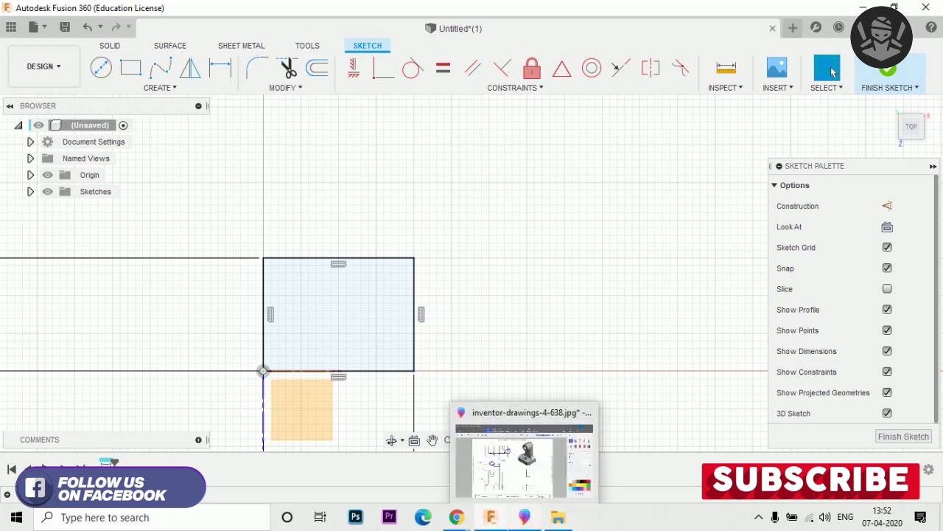
mouse_move(524, 518)
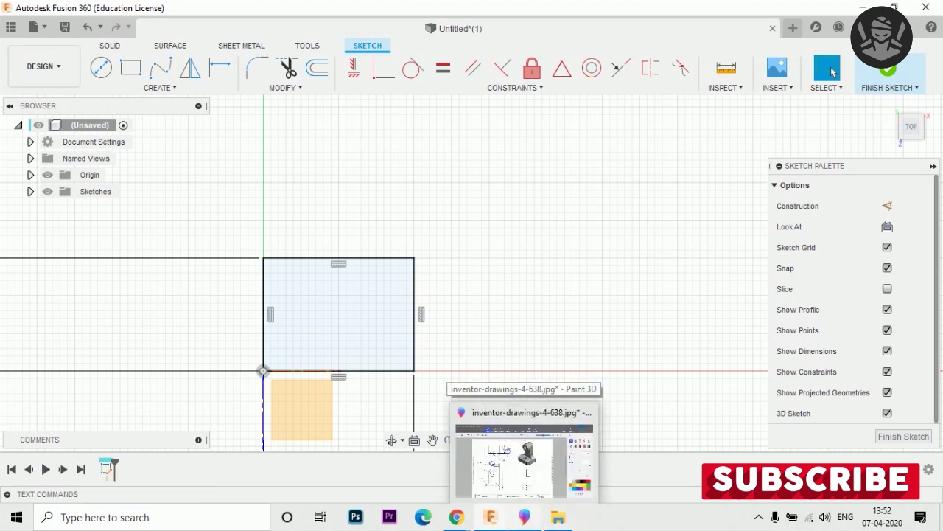
Round the rectangle's bottom-left and bottom-right corners with 0.2 mm fillets and finish the sketch
key(f)
click(264, 369)
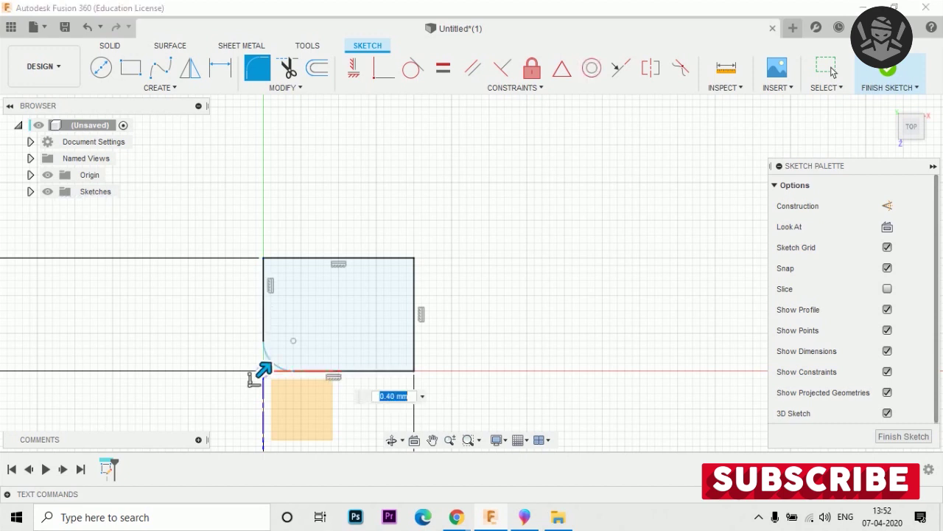
text(0.2)
key(Return)
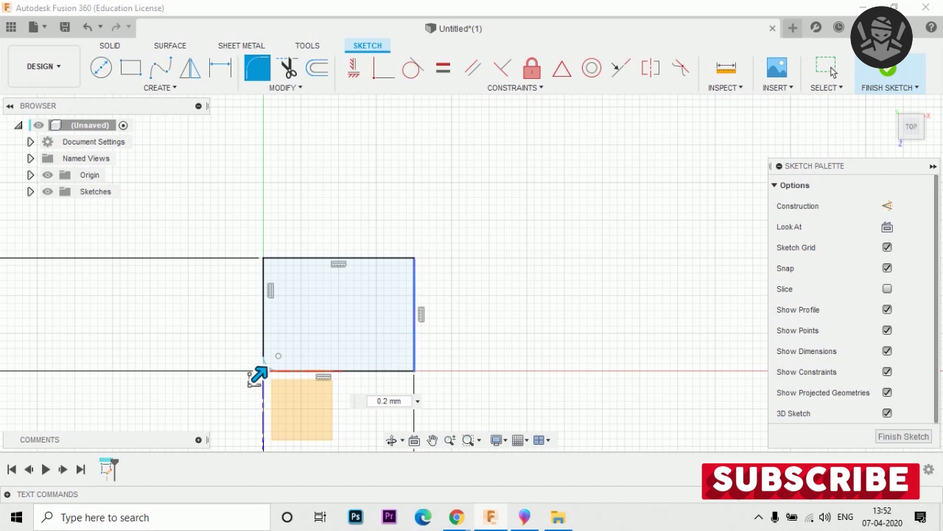
click(413, 370)
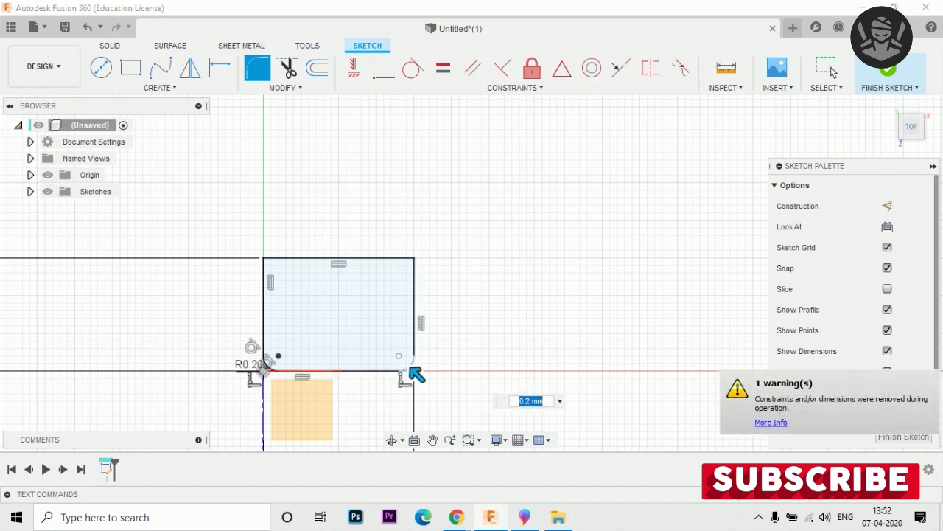
key(Return)
click(888, 70)
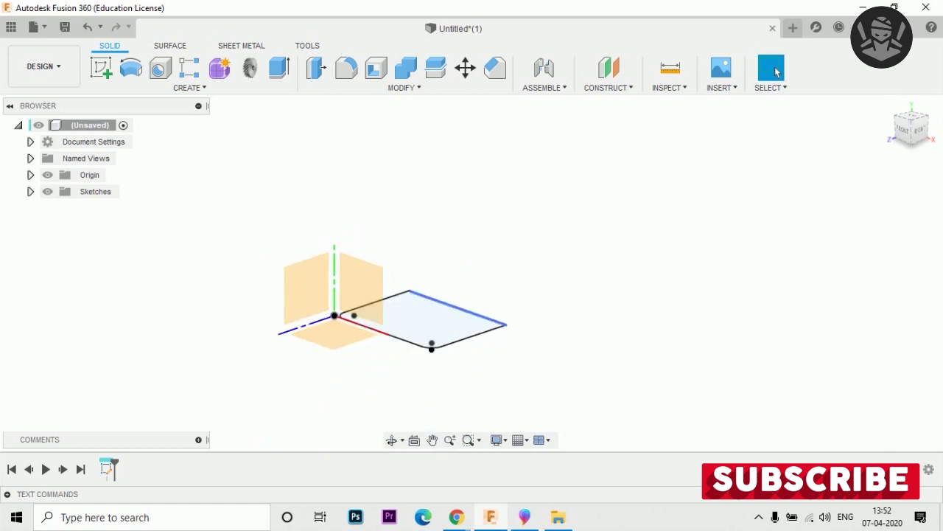
Circle the .50 base thickness dimension on the reference drawing
key(alt+Tab)
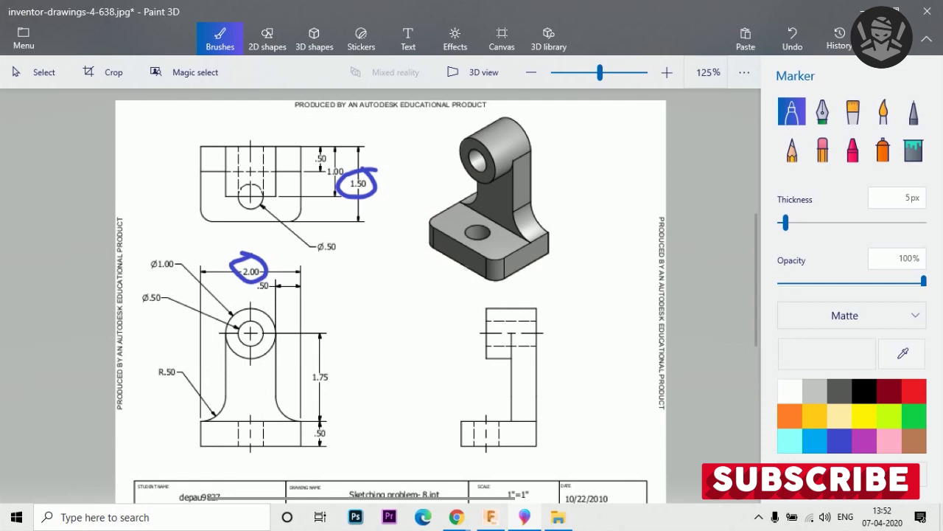
drag(333, 424, 331, 427)
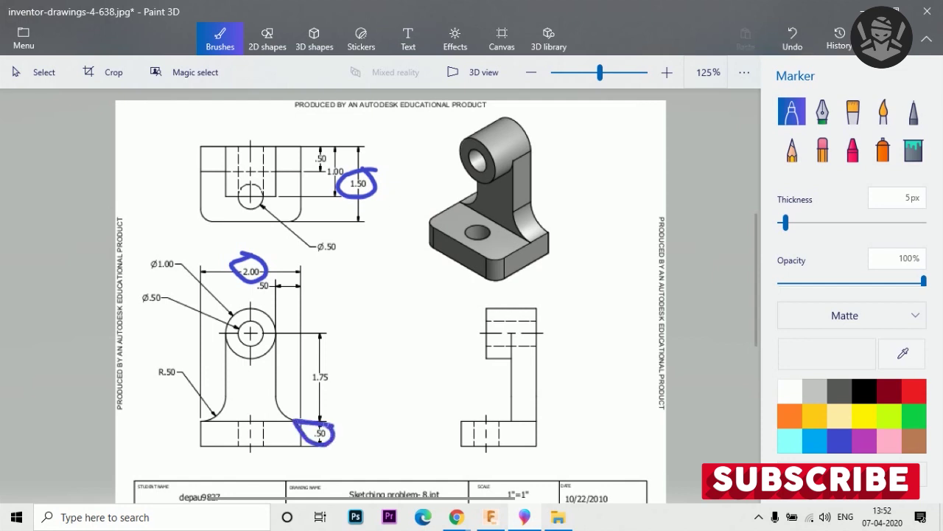
key(alt+Tab)
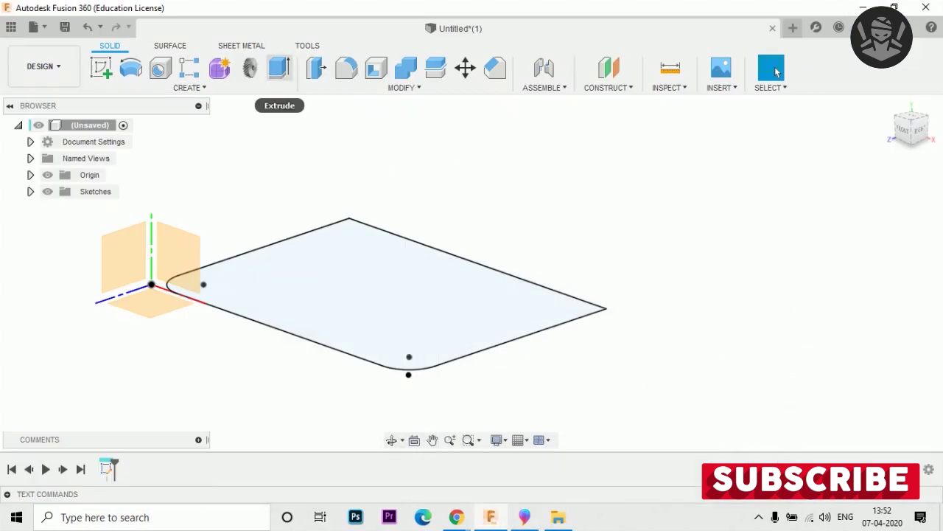
Extrude the filleted profile by a distance of 1 into the base plate and fit the view
click(279, 68)
click(775, 71)
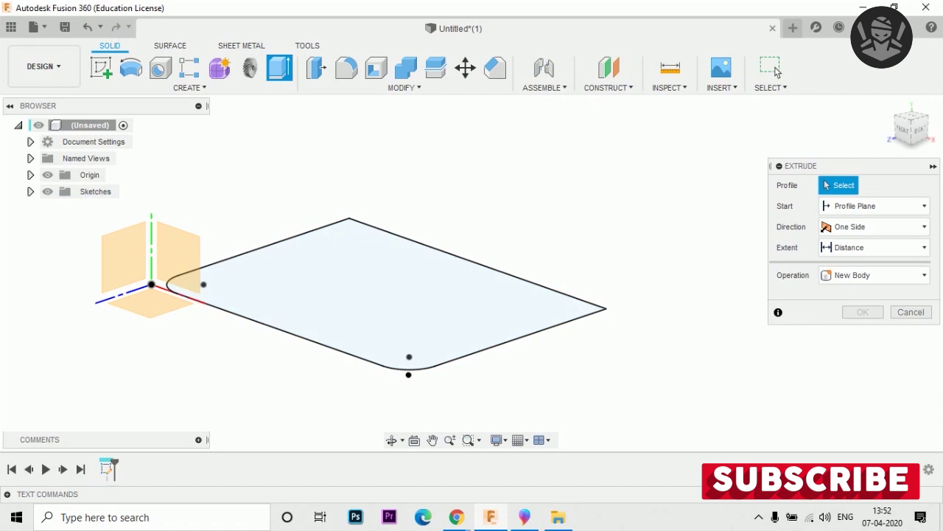
click(378, 295)
text(1)
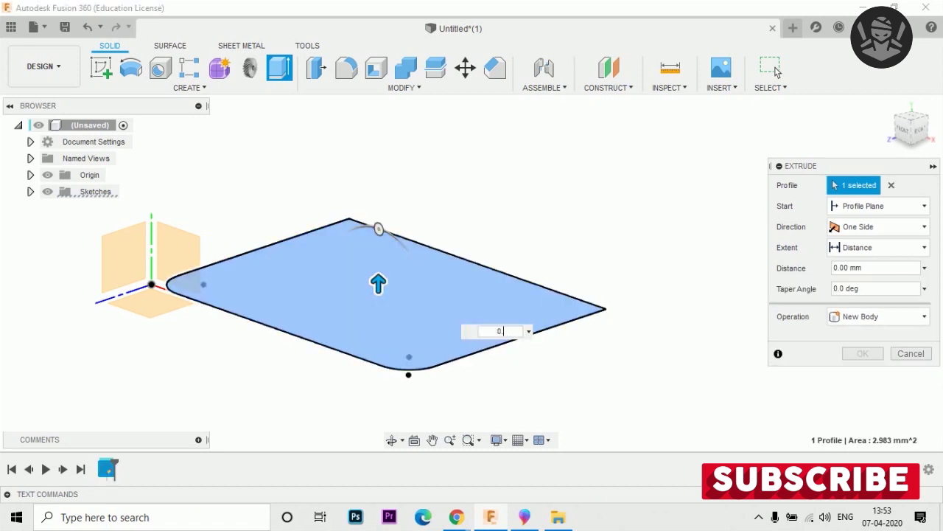
key(Return)
key(F6)
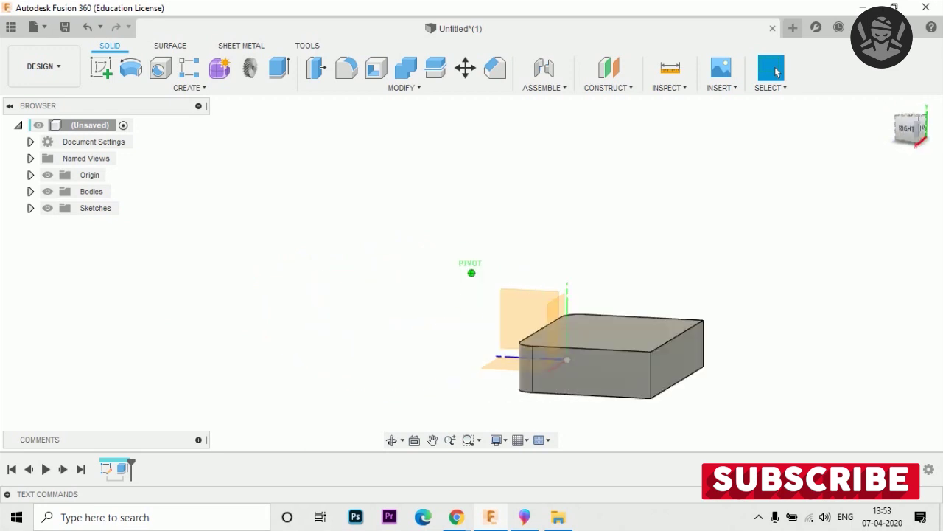
Start a sketch on the base's side face and mark the 1.75 height and Ø.50/Ø1.00 holes on the drawing
click(700, 376)
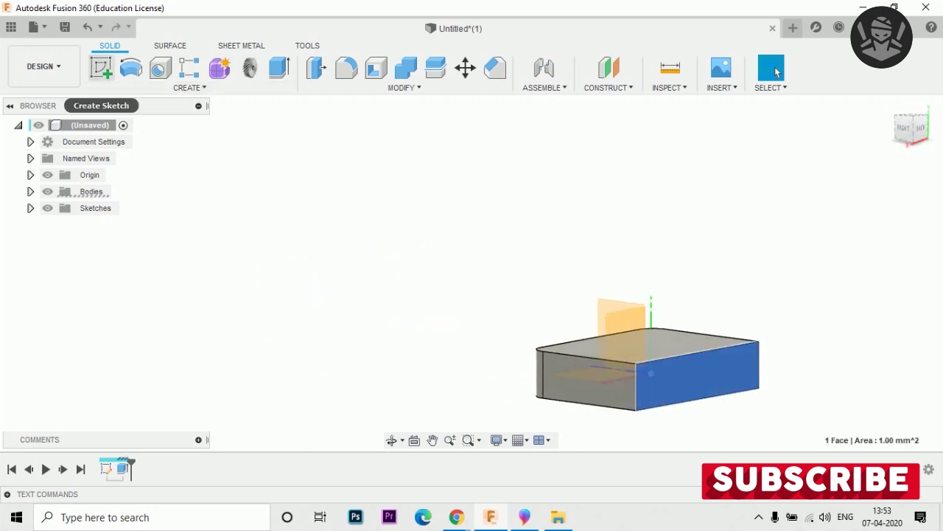
click(101, 68)
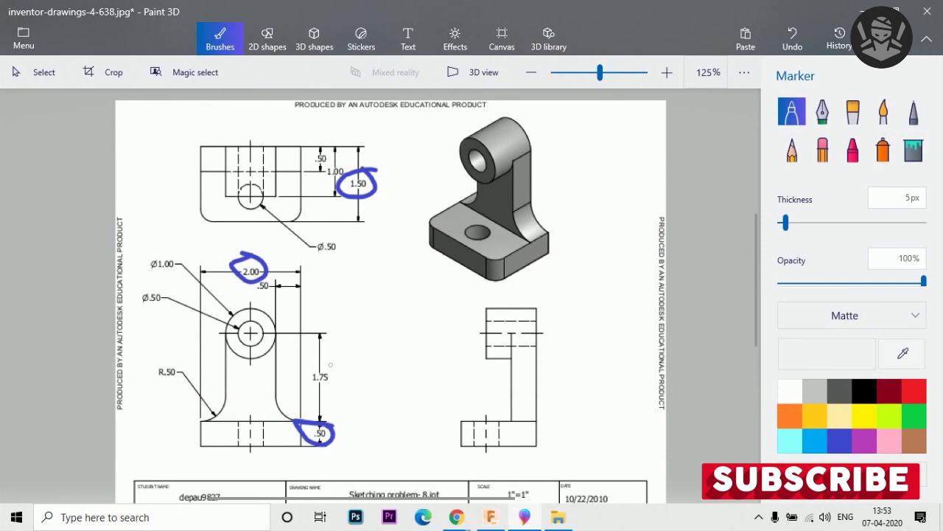
mouse_move(331, 364)
mouse_down()
mouse_move(308, 378)
mouse_move(332, 365)
mouse_up()
drag(163, 287, 165, 257)
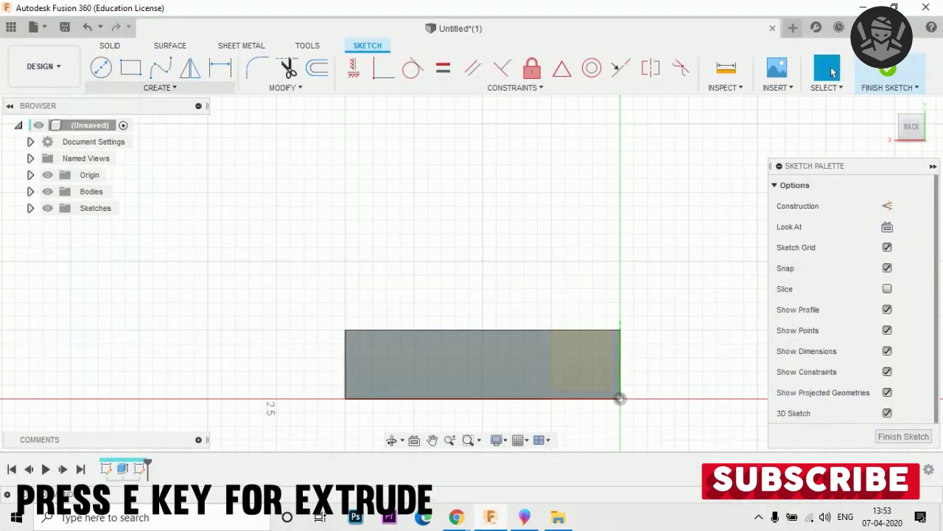
Draw a 1.75-long vertical line up from the base plate's top edge
key(e)
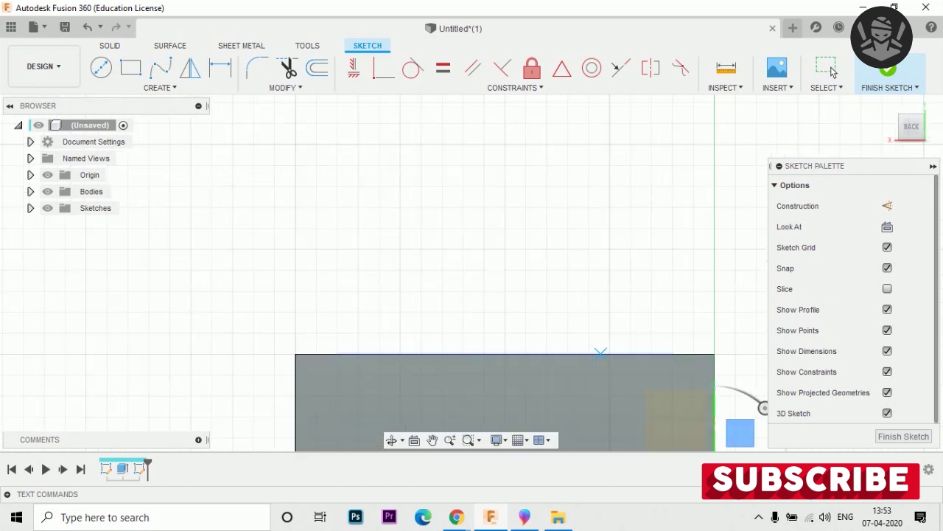
click(833, 71)
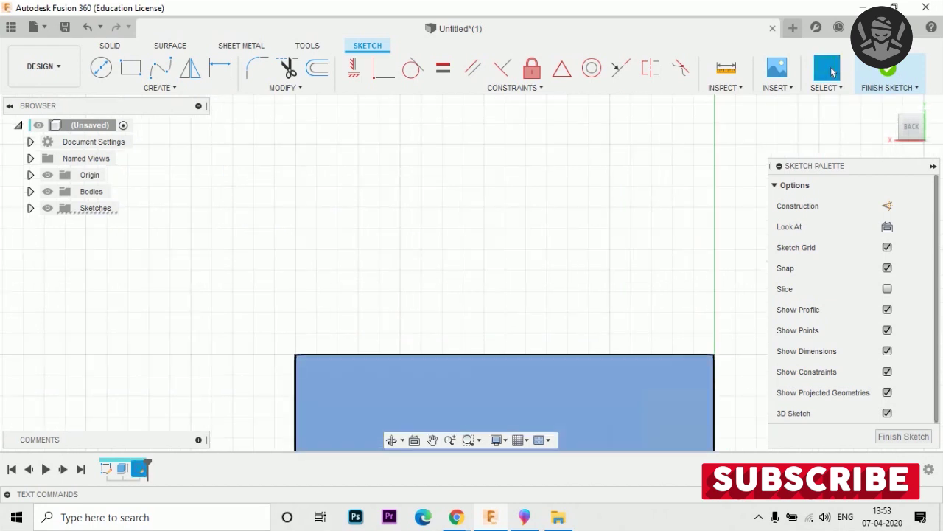
key(m)
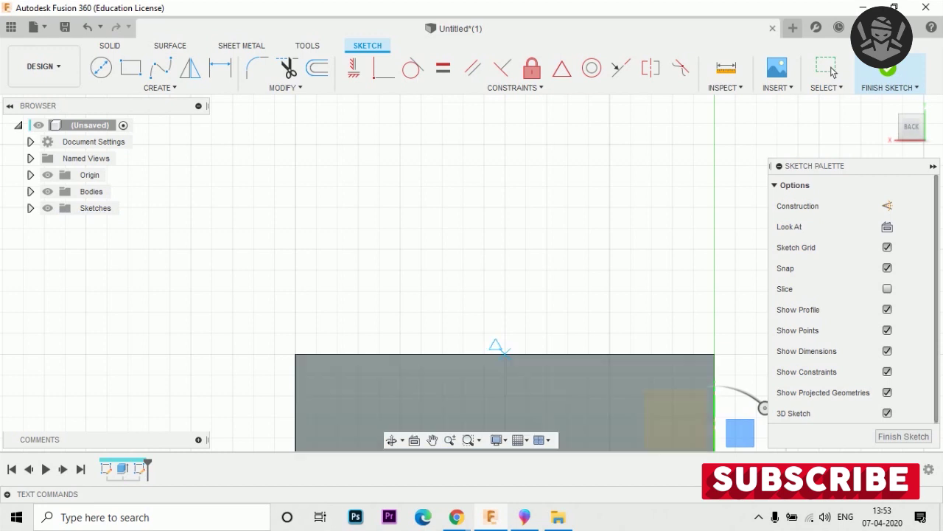
text(90)
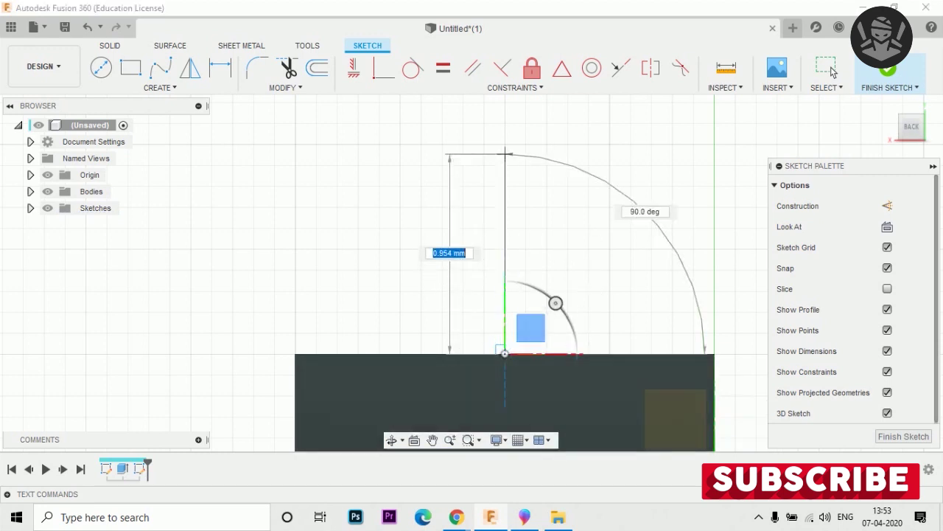
text(1.75)
key(Return)
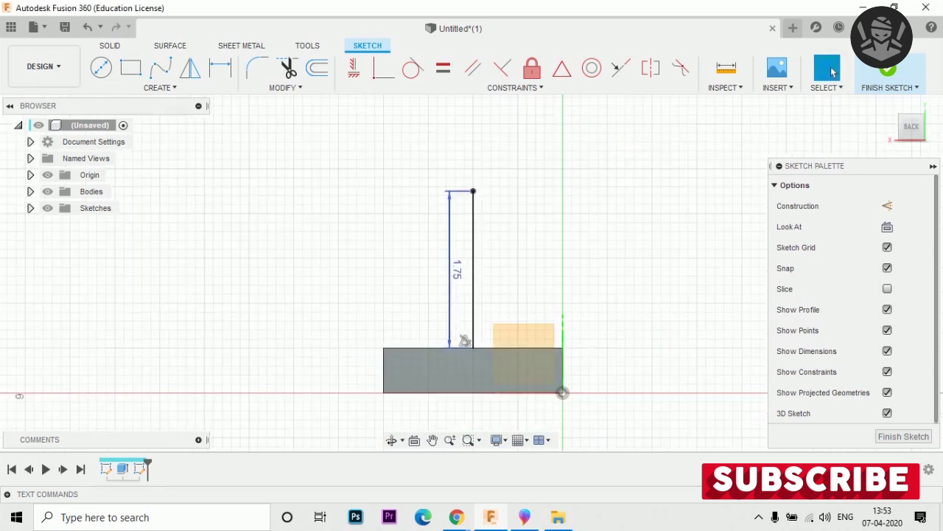
Draw a Ø1.00 circle centred on the top end of the 1.75 line
click(101, 68)
scroll(472, 190, up, 5)
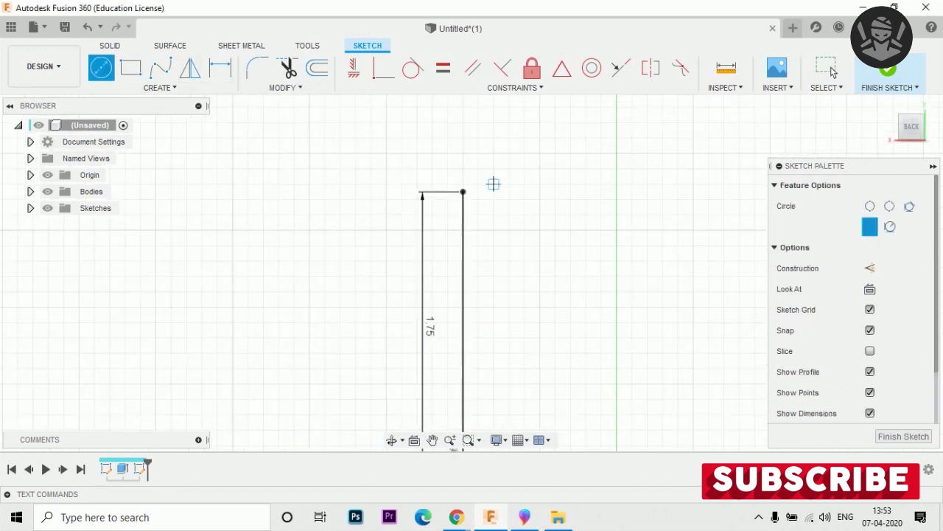
click(454, 191)
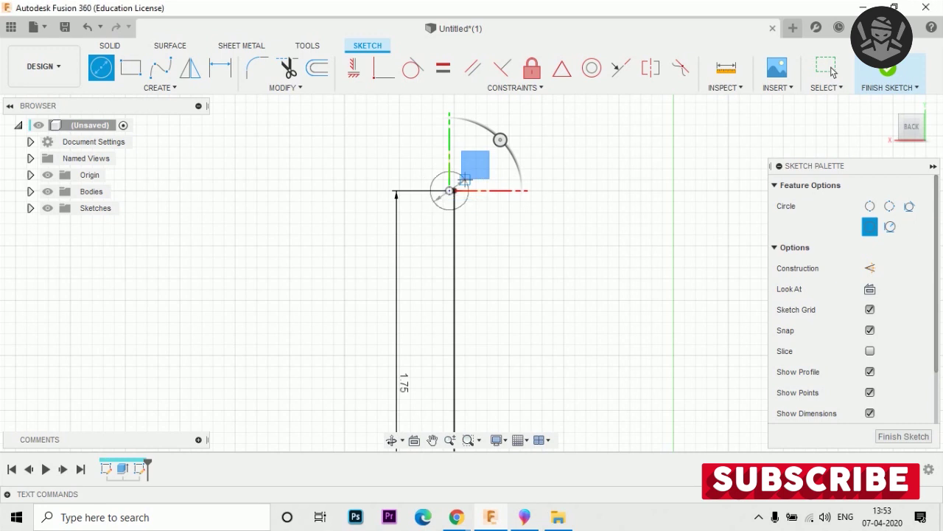
key(Escape)
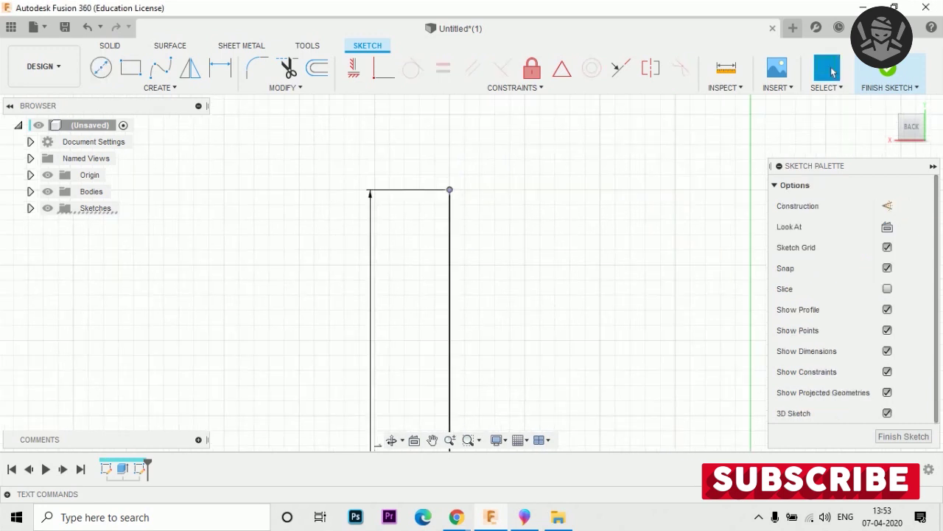
key(c)
click(450, 190)
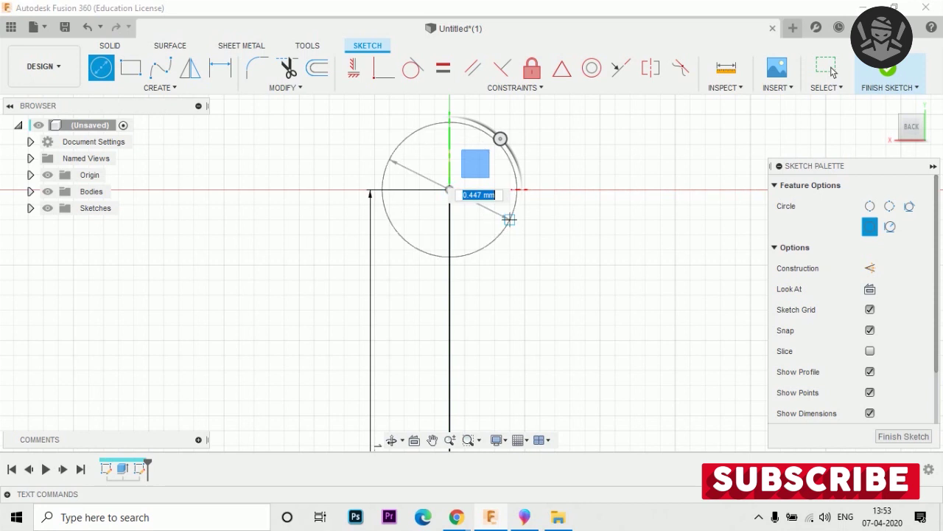
text(1)
key(Return)
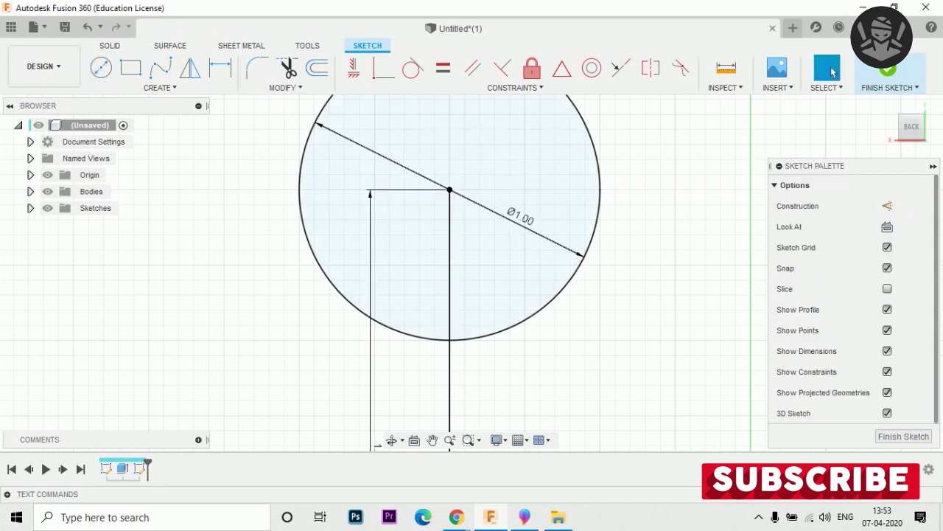
Add a concentric Ø0.50 inner circle at the same centre point
key(c)
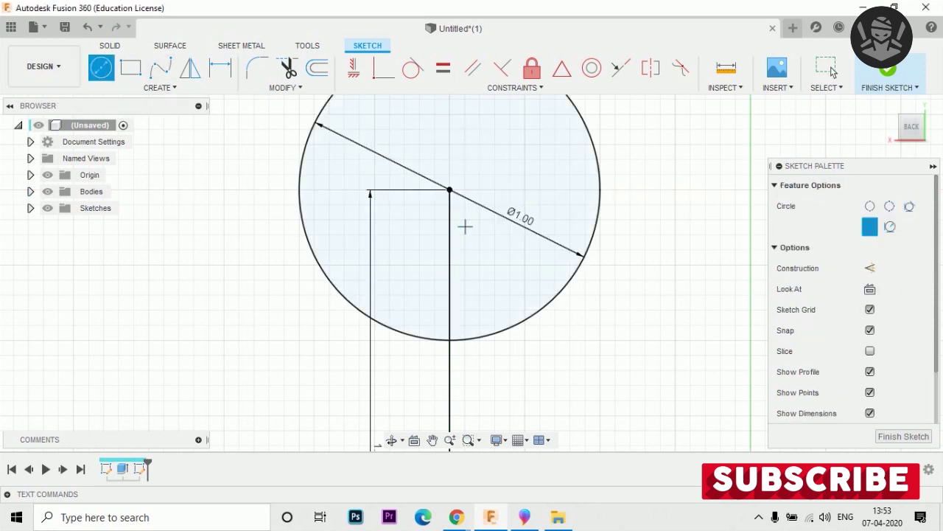
click(450, 190)
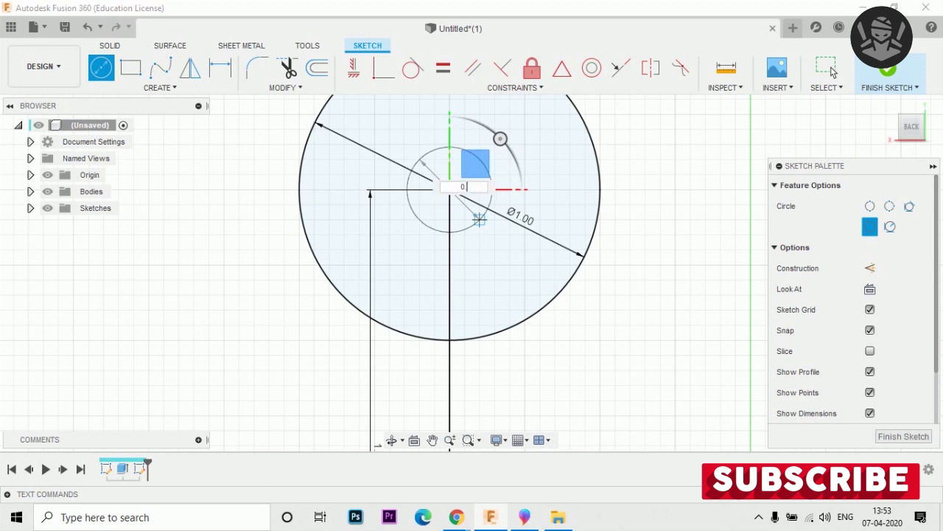
key(Return)
scroll(267, 182, down, 3)
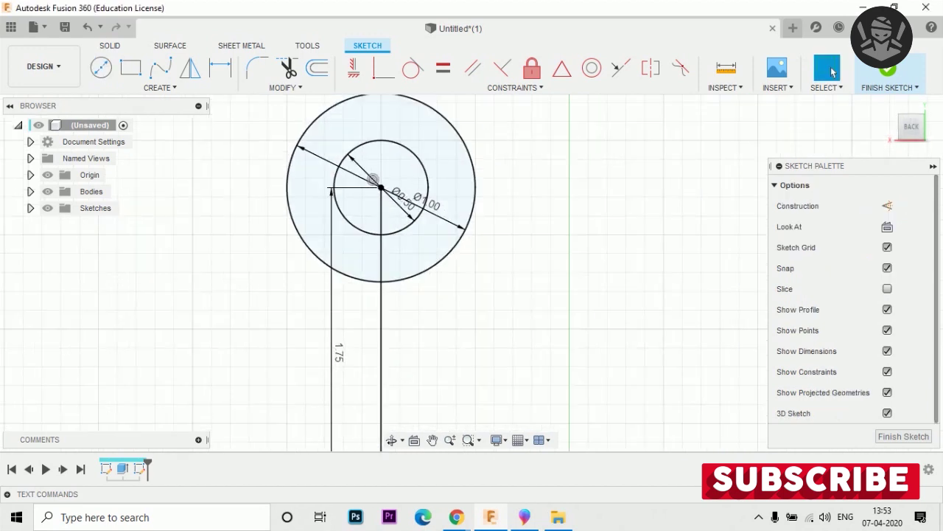
Draw an upright rectangle from the Ø1.00 circle's left edge down to the base top
key(r)
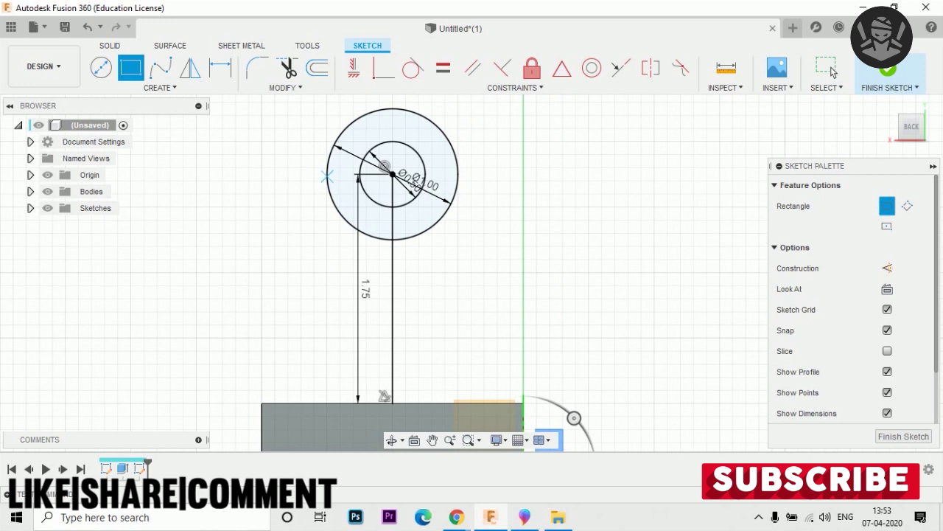
click(327, 174)
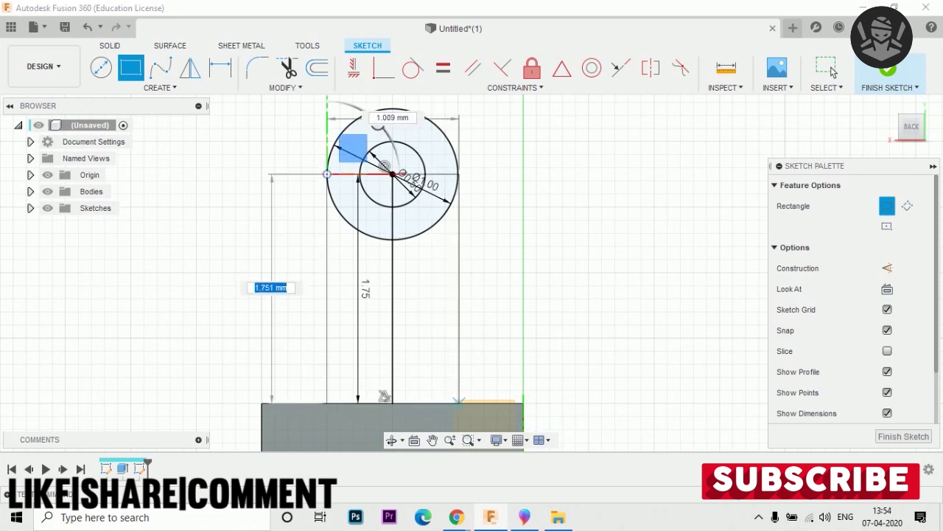
click(327, 175)
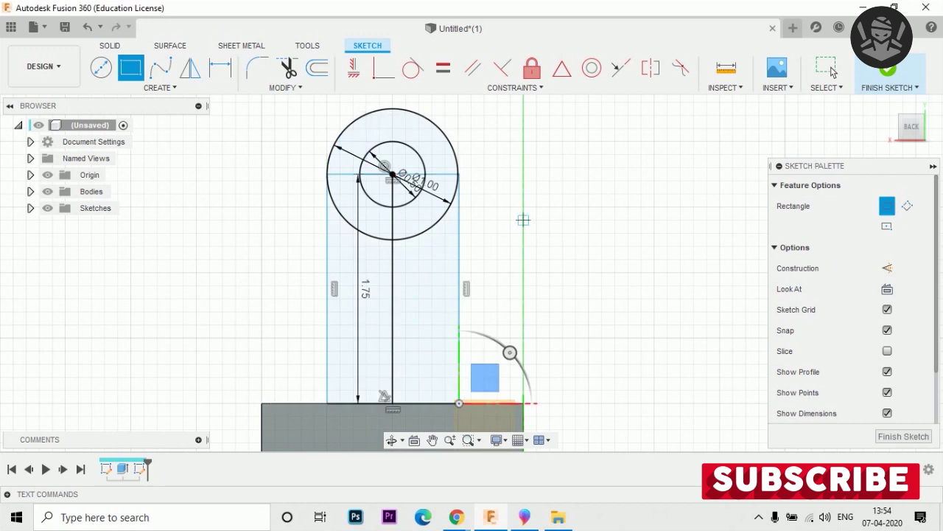
scroll(465, 126, up, 1)
scroll(479, 177, up, 3)
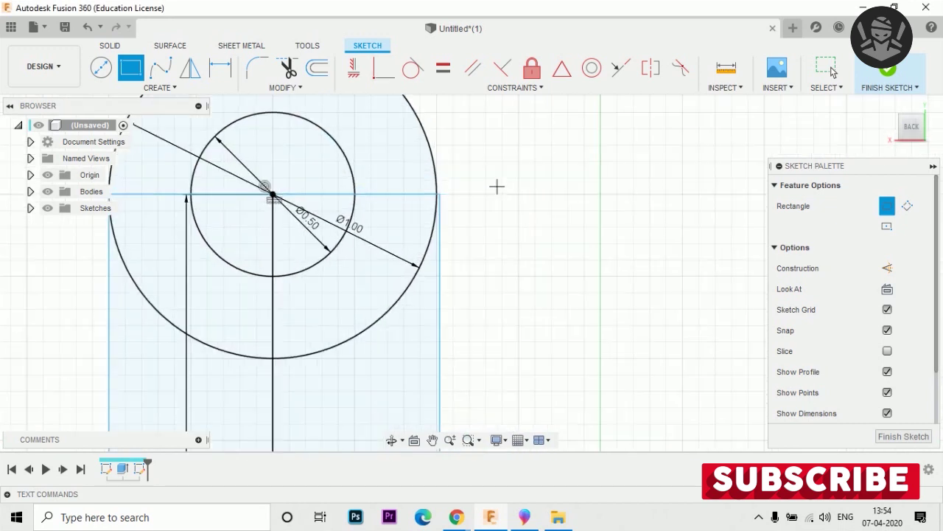
Make the Ø1.00 circle tangent to both the right and left sides of the rectangle
click(414, 67)
click(110, 175)
click(440, 257)
scroll(551, 253, down, 2)
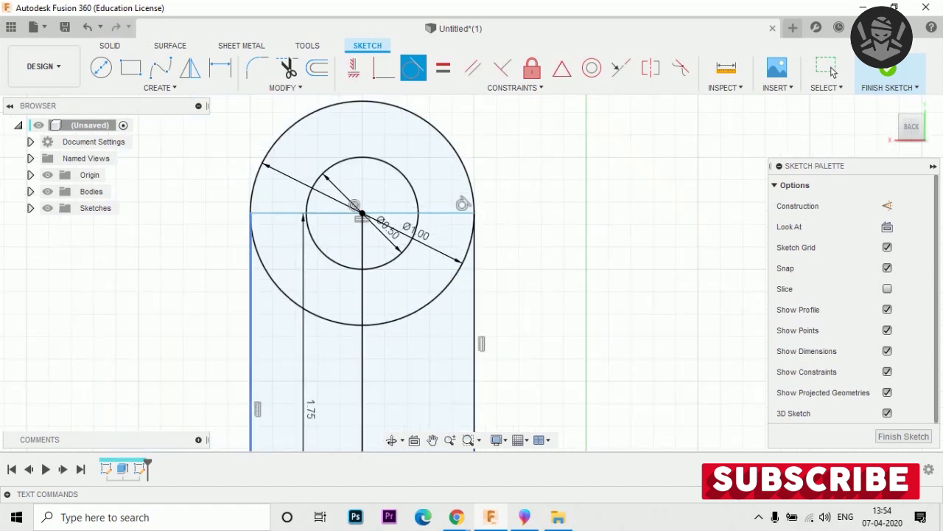
click(252, 221)
click(252, 295)
scroll(310, 182, down, 2)
scroll(311, 182, down, 2)
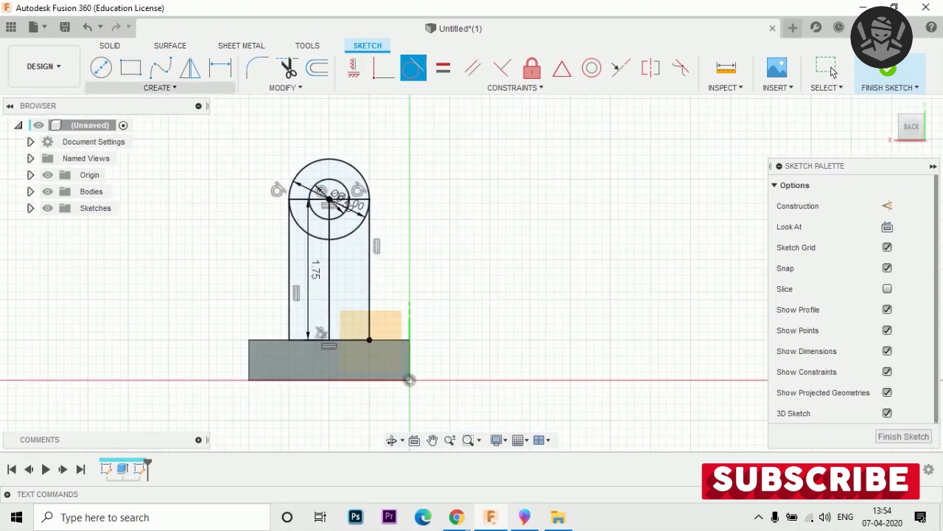
Draw a 2.000 line spanning the base's full top edge, corner to corner
click(160, 87)
click(114, 103)
scroll(288, 397, up, 3)
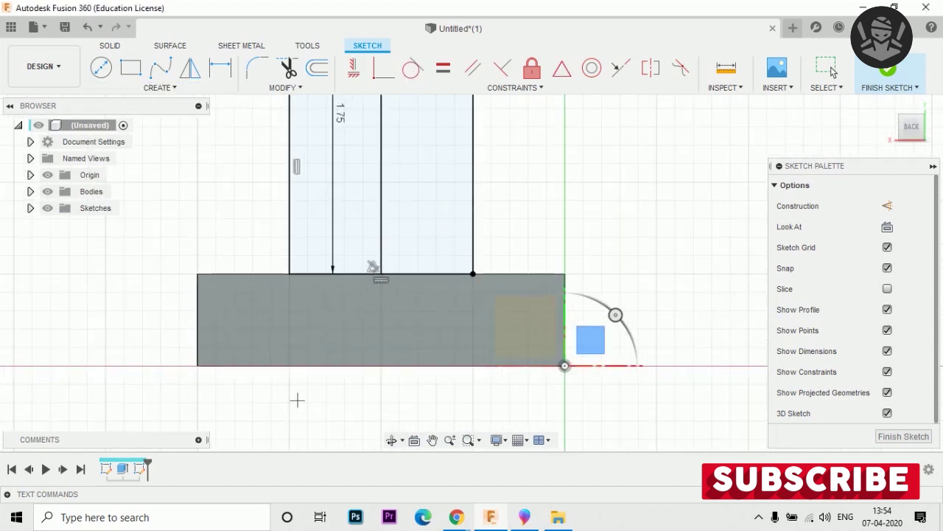
scroll(302, 406, up, 1)
scroll(324, 435, up, 1)
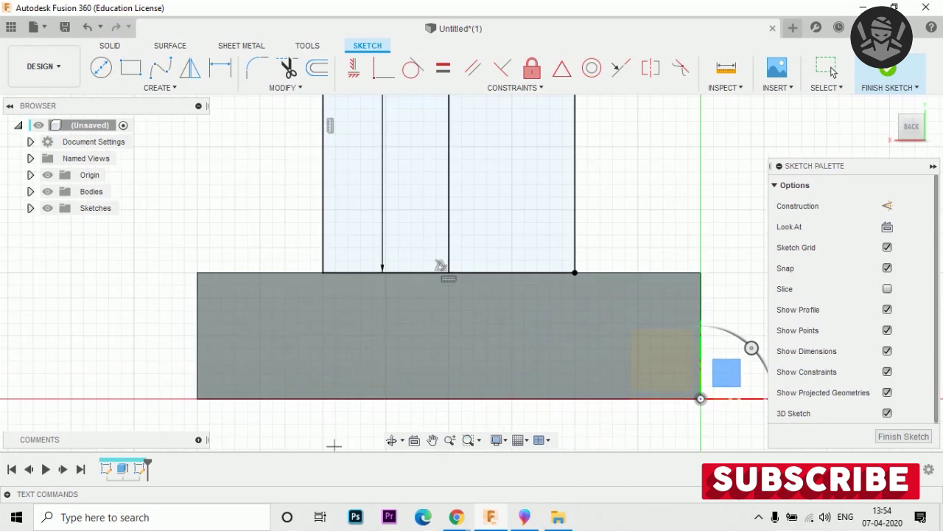
click(827, 68)
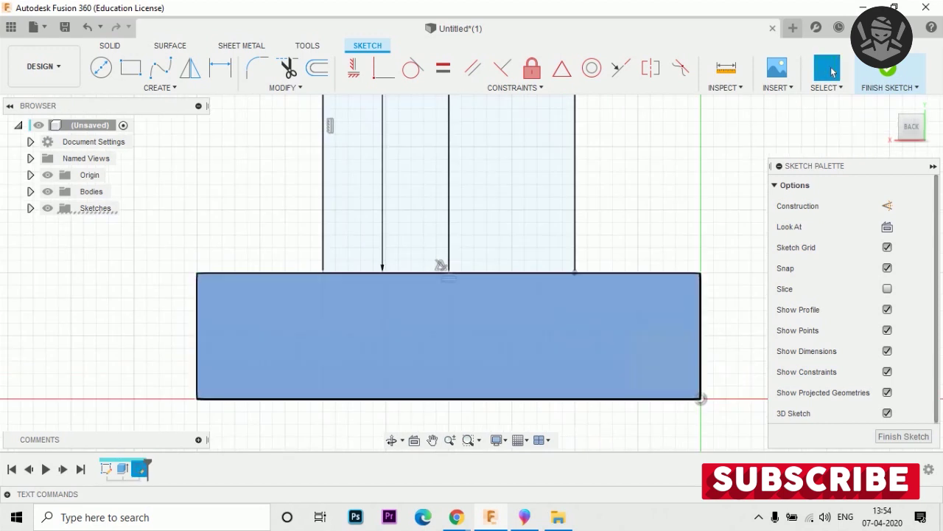
click(196, 272)
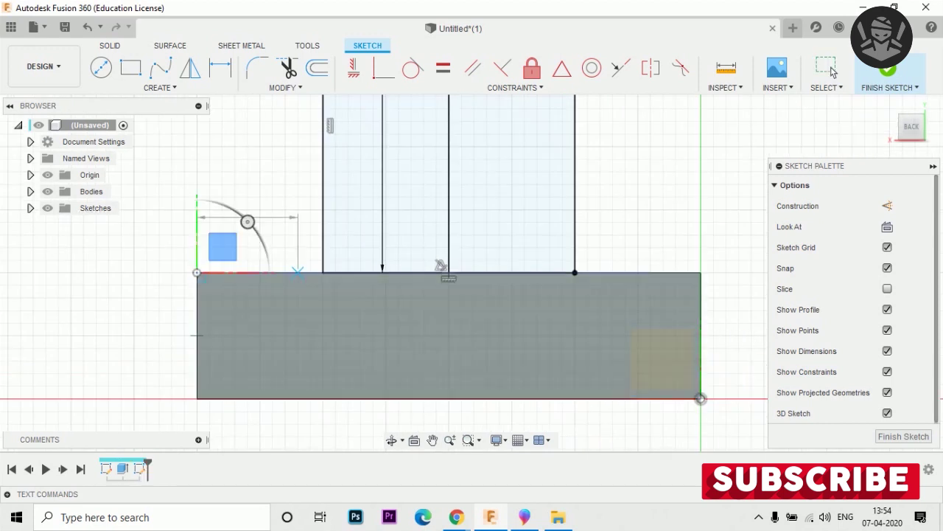
click(700, 273)
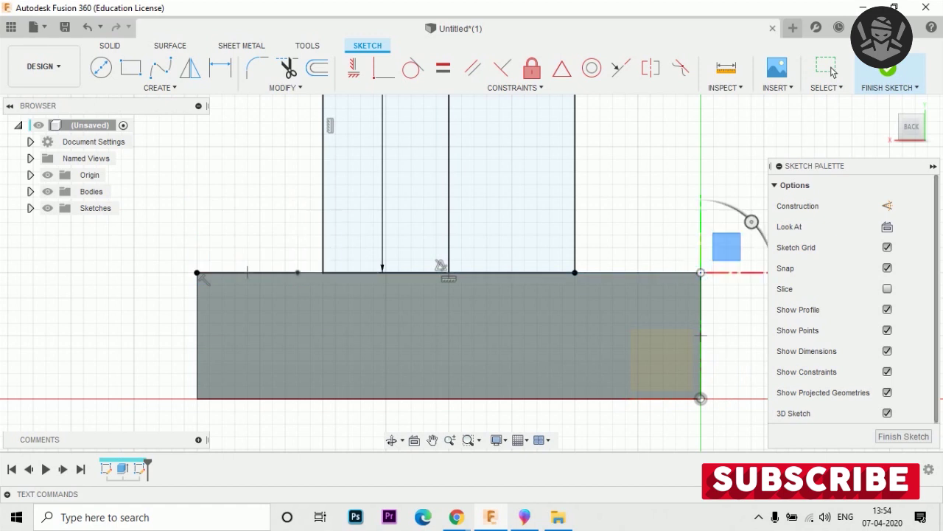
scroll(269, 347, down, 2)
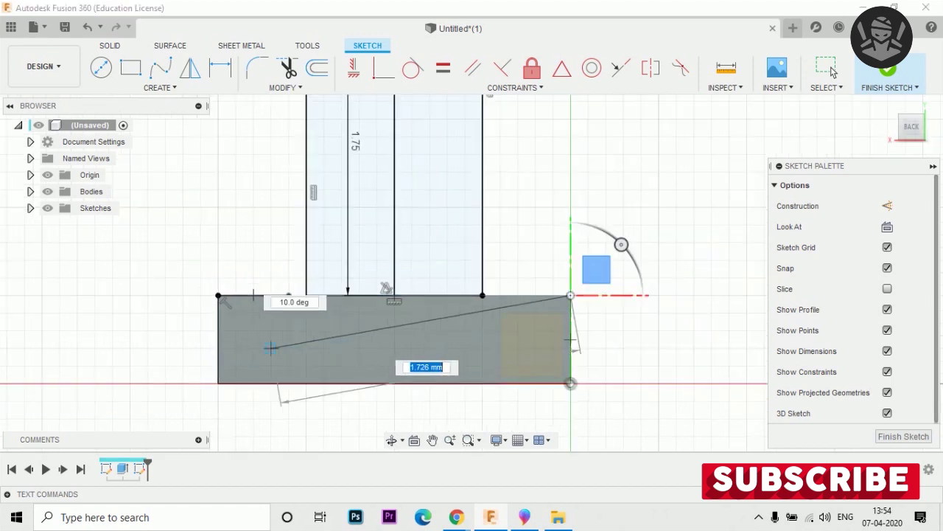
click(218, 295)
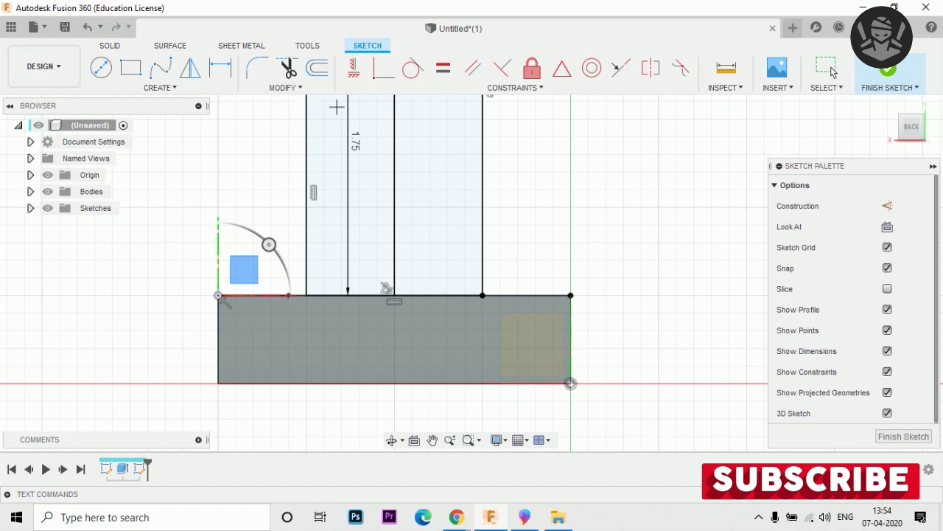
click(288, 68)
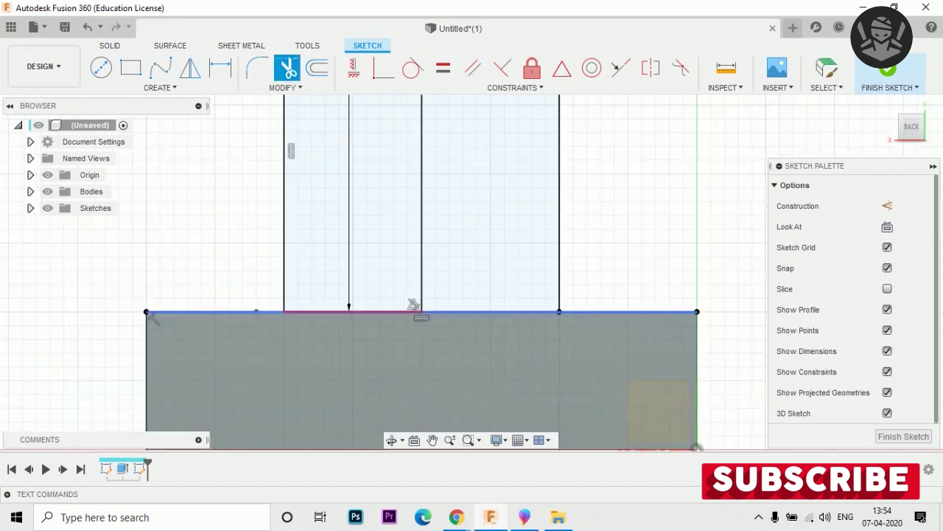
Trim the base's top edge between the upright's sides and the circle's lower-left arc
click(413, 304)
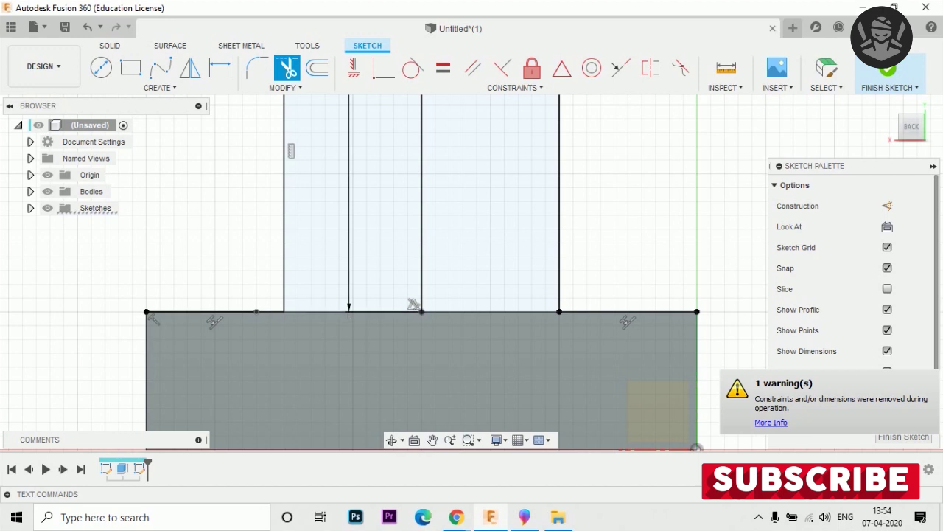
scroll(380, 368, down, 2)
scroll(380, 369, down, 3)
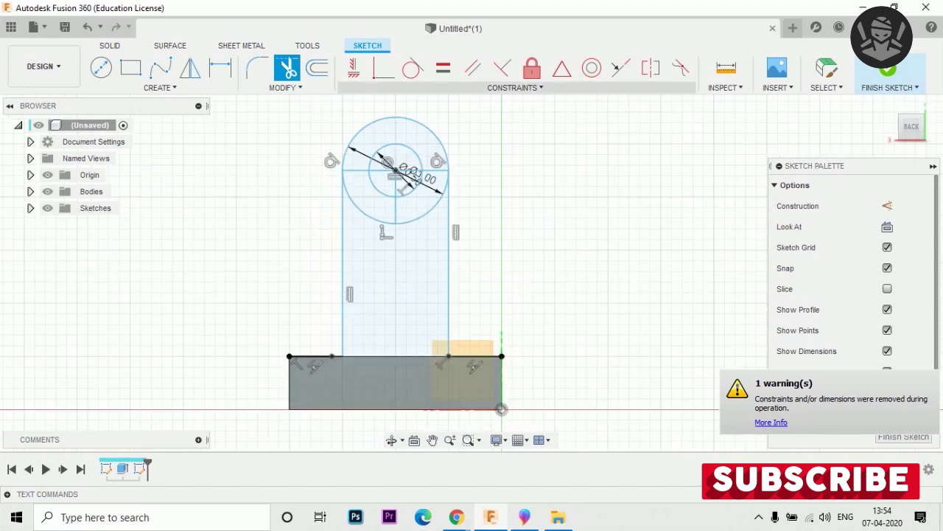
scroll(401, 228, up, 3)
scroll(350, 200, up, 2)
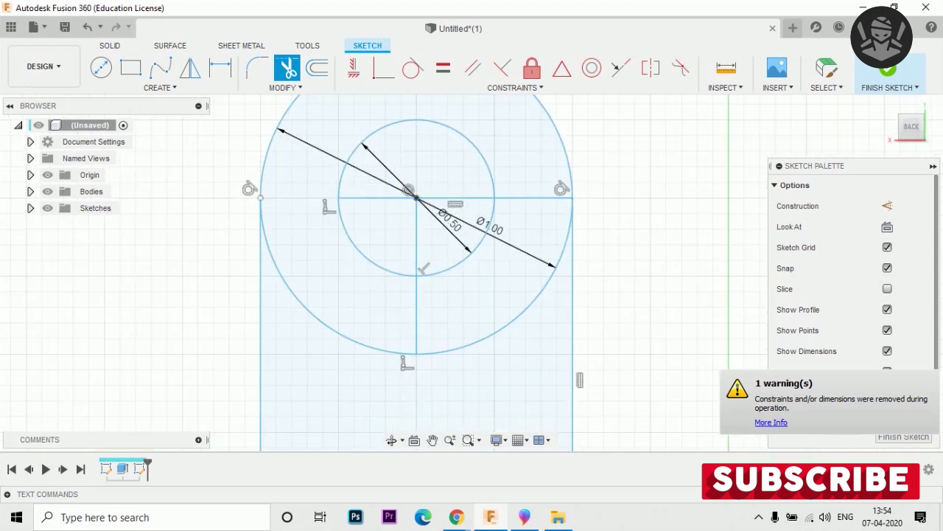
click(306, 308)
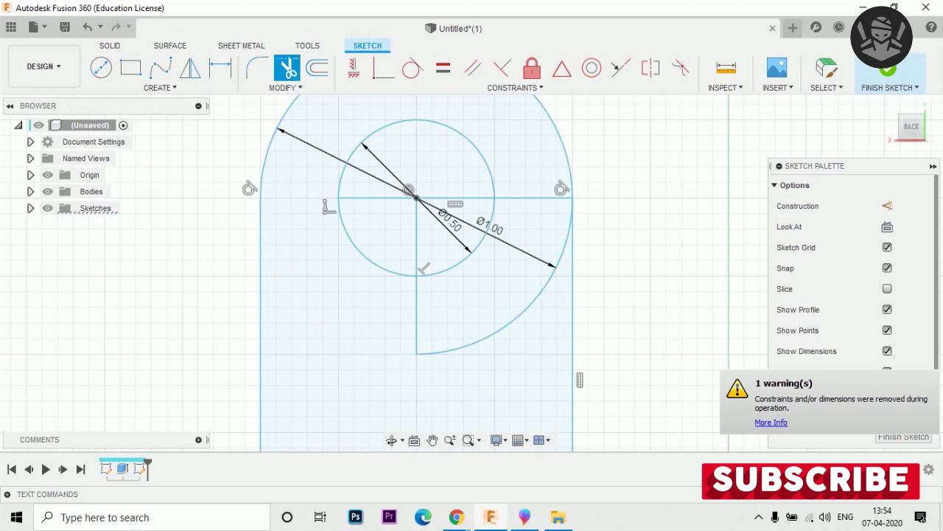
Trim the interior vertical lines, right horizontal segment and lower-right arc, then exit Trim
click(417, 244)
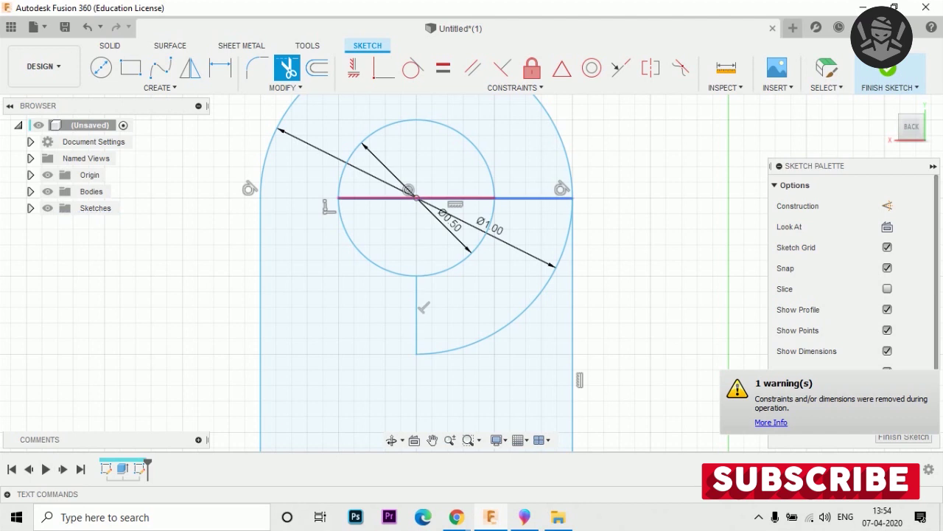
click(532, 198)
click(525, 310)
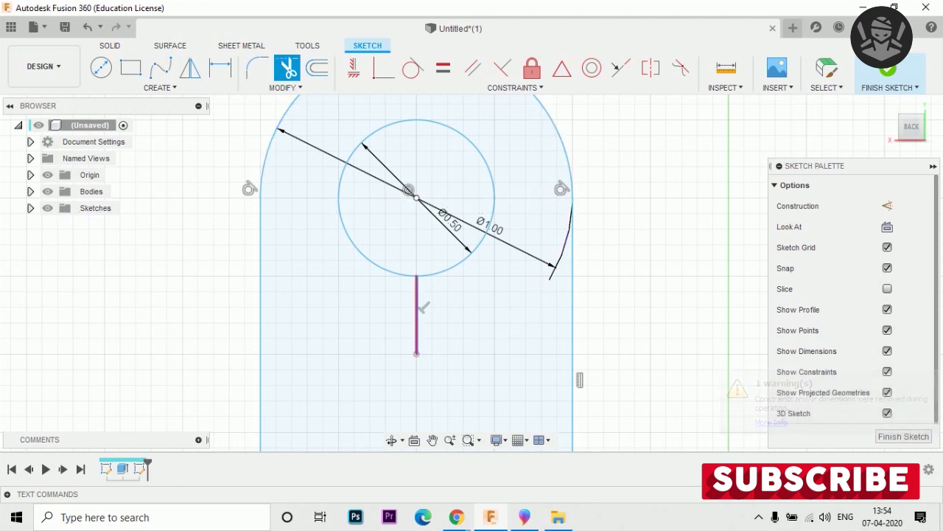
click(417, 309)
scroll(317, 208, down, 2)
scroll(317, 208, down, 2)
scroll(291, 219, down, 3)
key(Escape)
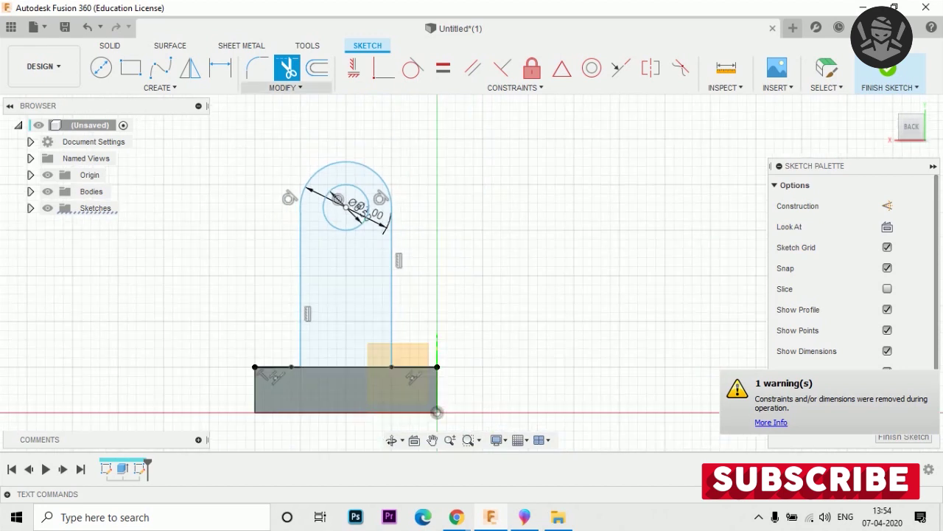
scroll(306, 346, up, 2)
Fillet the left and right upright-to-base corners at R0.5 and finish the sketch
scroll(306, 347, up, 2)
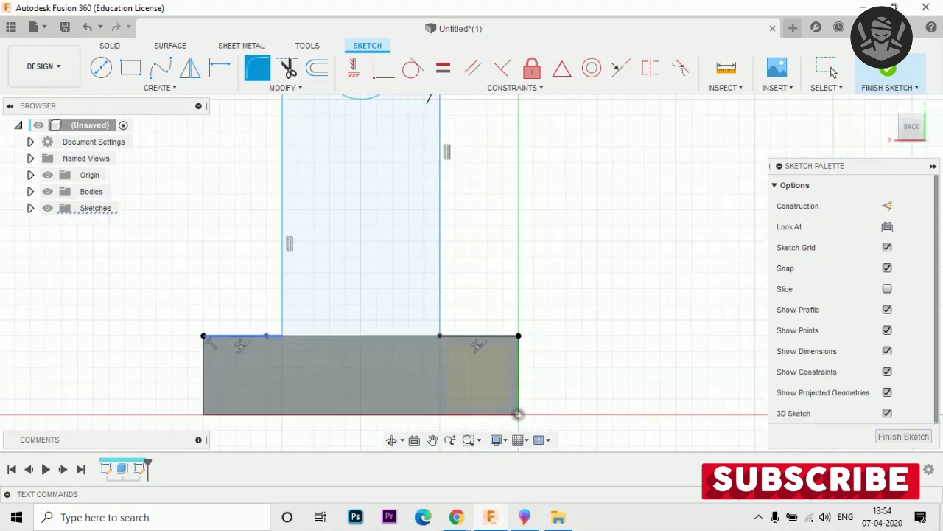
click(281, 333)
text(0.5)
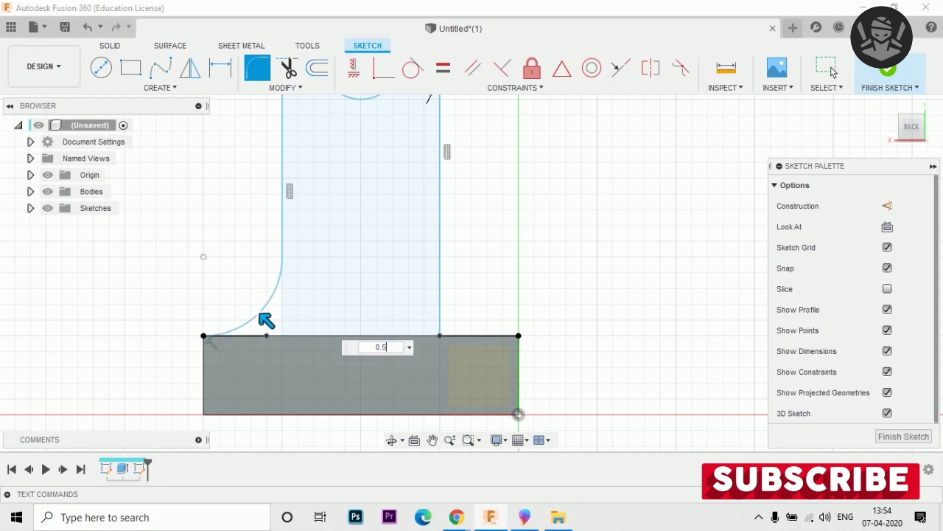
key(Return)
click(454, 320)
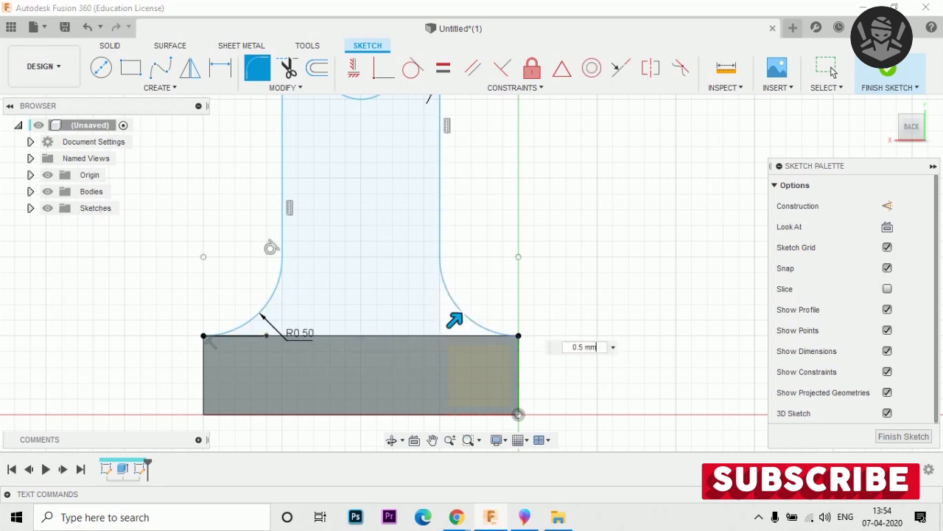
click(904, 437)
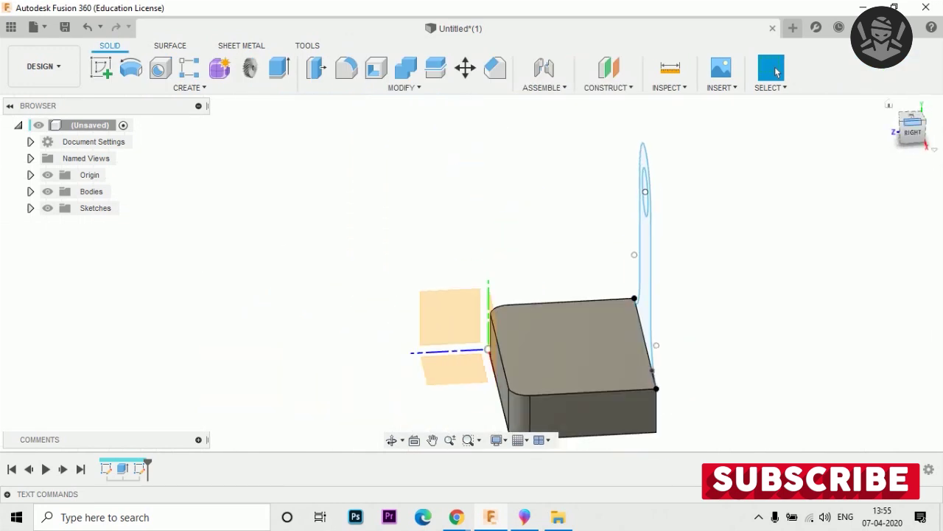
Circle the .50 top-view dimension in Paint 3D, then start an Extrude in Fusion
key(alt+Tab)
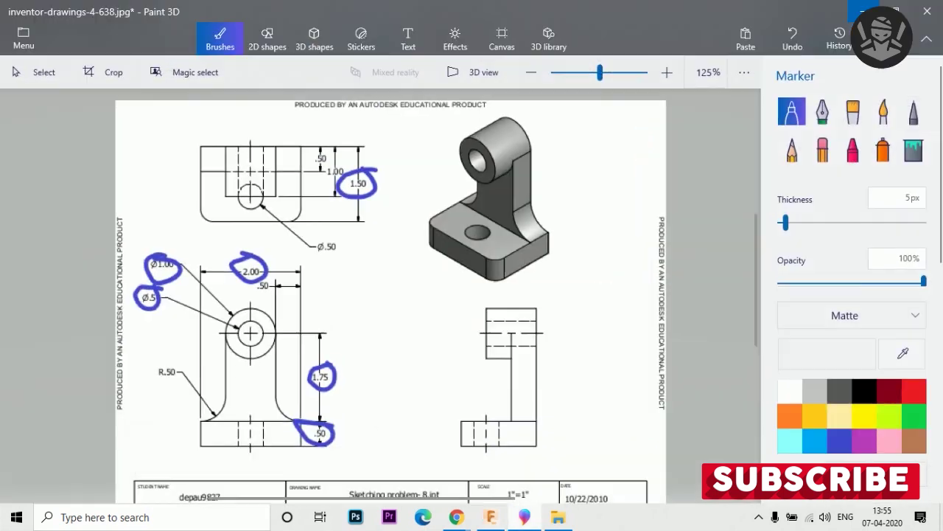
mouse_move(321, 150)
mouse_down()
mouse_move(308, 153)
mouse_move(327, 154)
mouse_up()
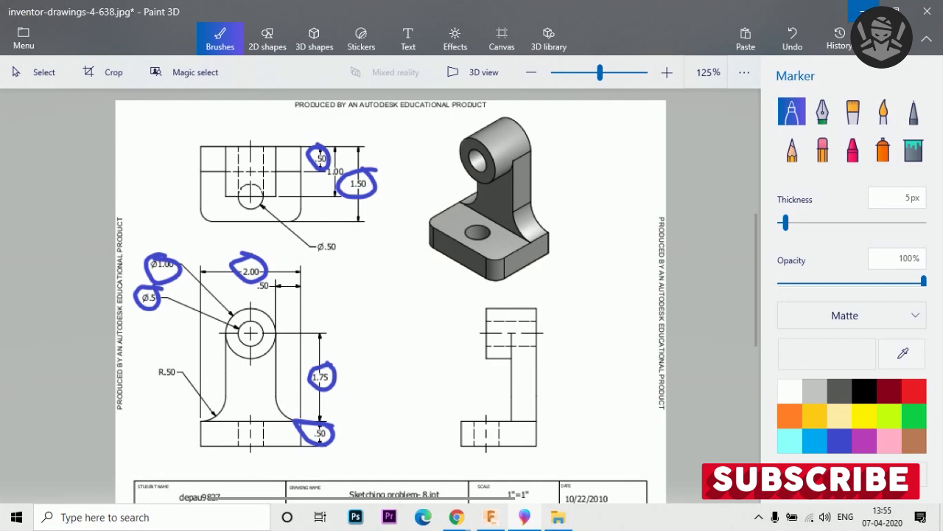
key(alt+Tab)
key(e)
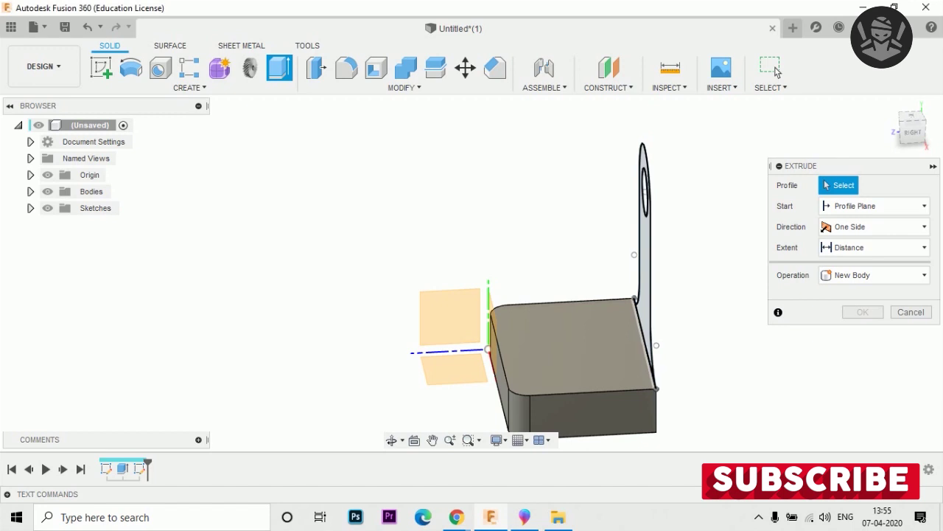
Extrude the upright outline into a solid wall, then start a sketch on its front face
click(644, 222)
text(0.)
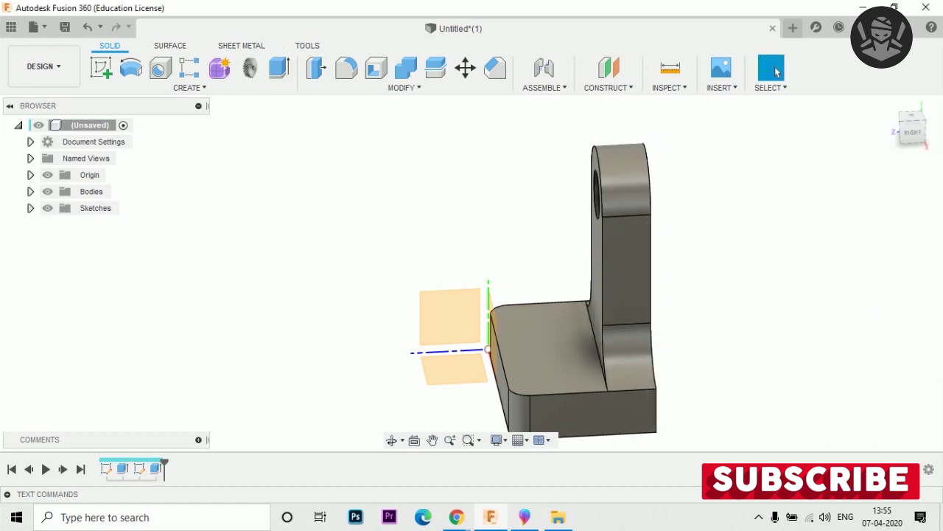
shift+middle_drag(472, 295, 516, 295)
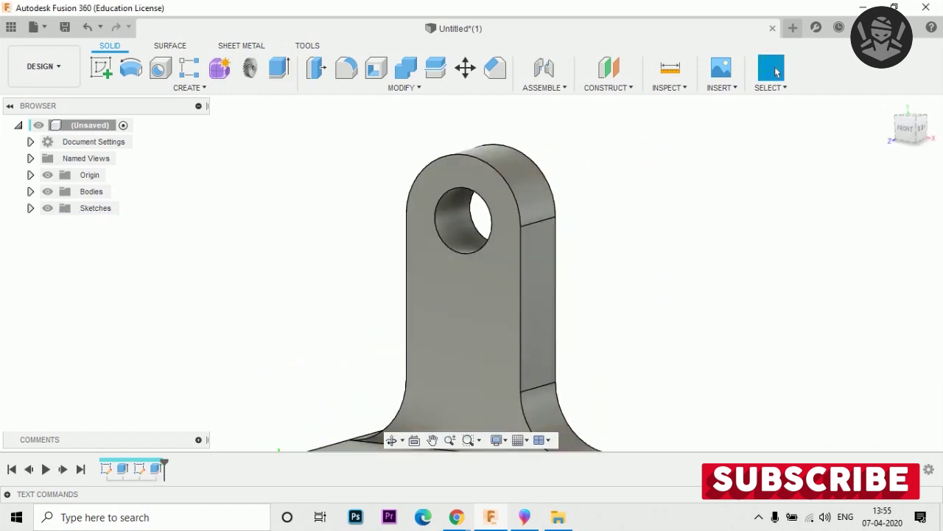
click(465, 317)
click(101, 68)
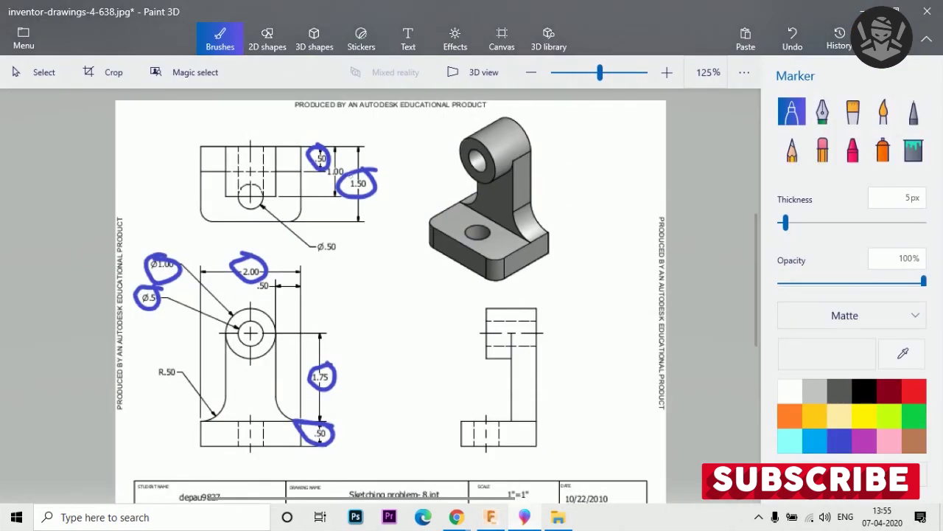
Loop the 1.00 dimension on the drawing's top view in blue marker
drag(331, 160, 346, 166)
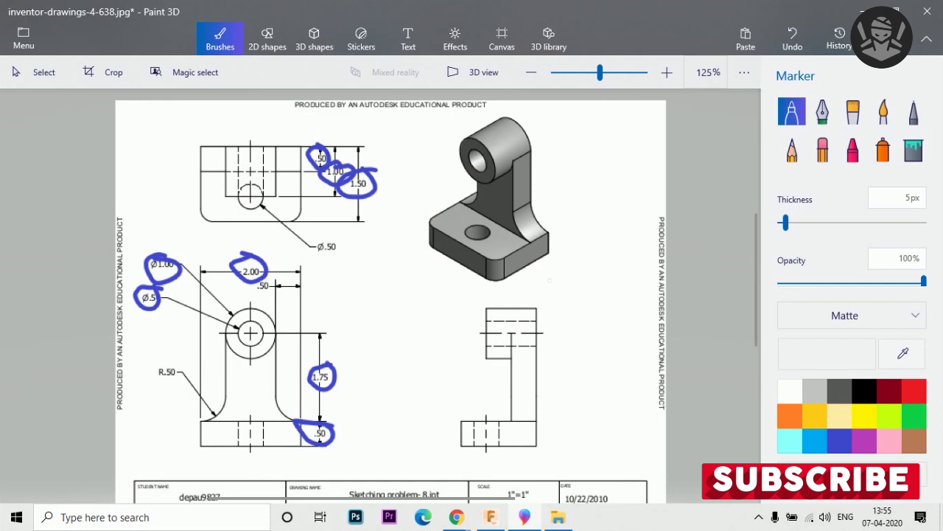
Draw a circle centred on the hole, sized to the upright's rounded top, and finish the sketch
click(863, 10)
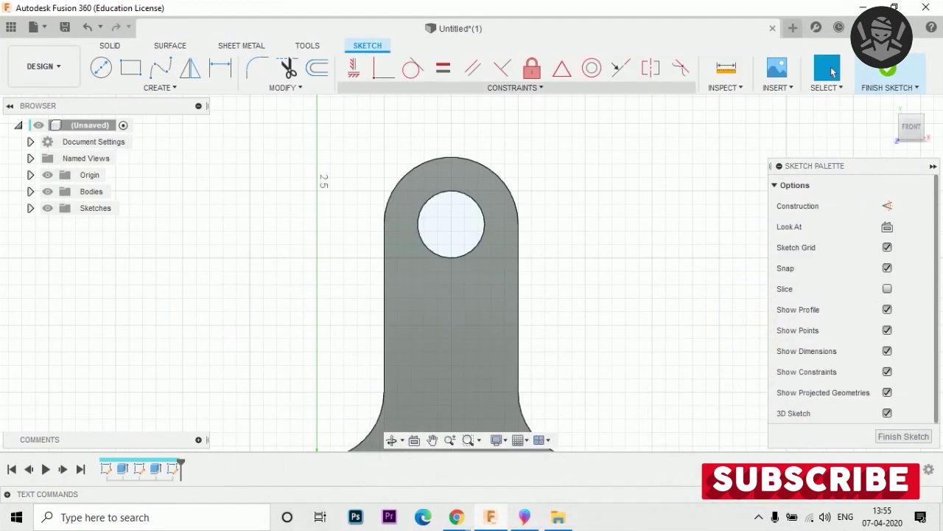
click(101, 68)
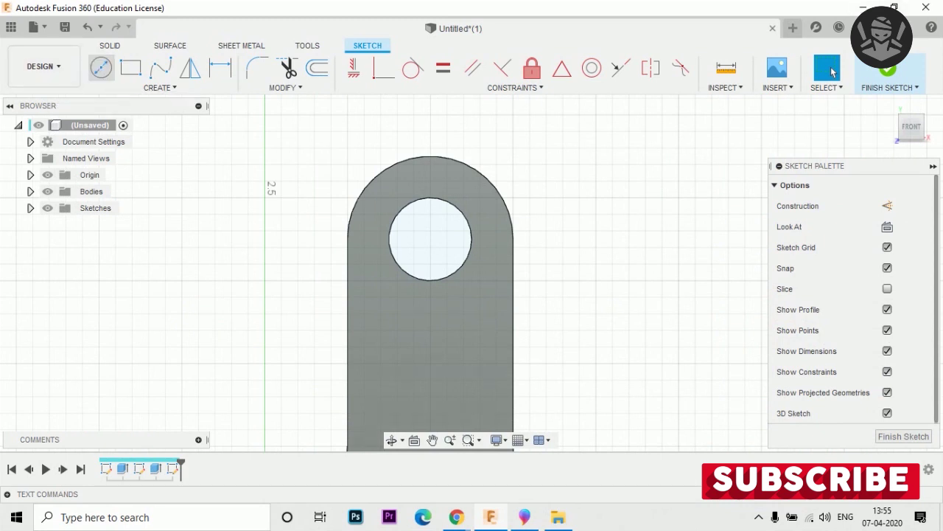
click(429, 238)
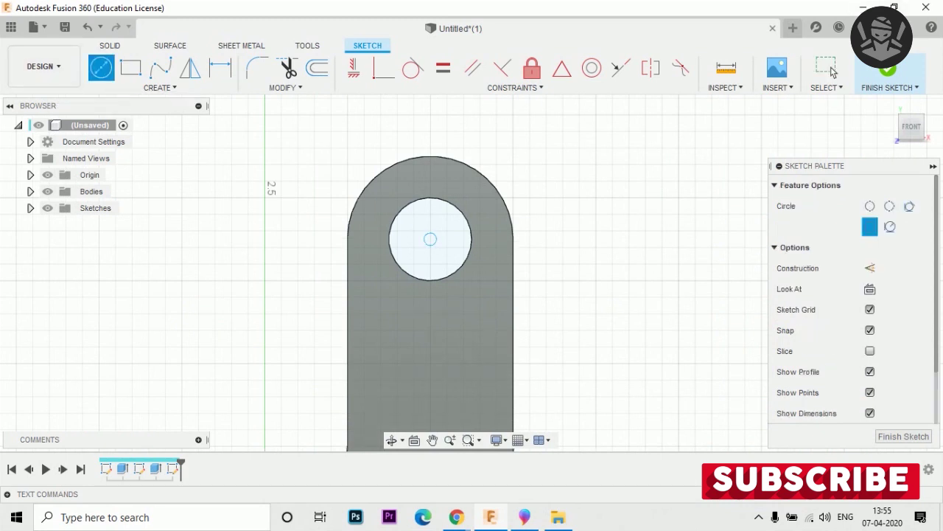
click(409, 159)
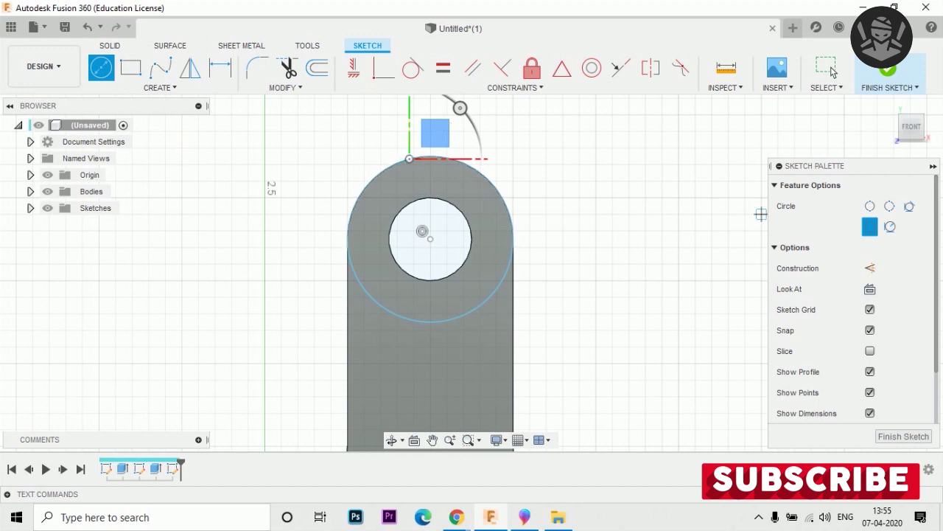
click(903, 435)
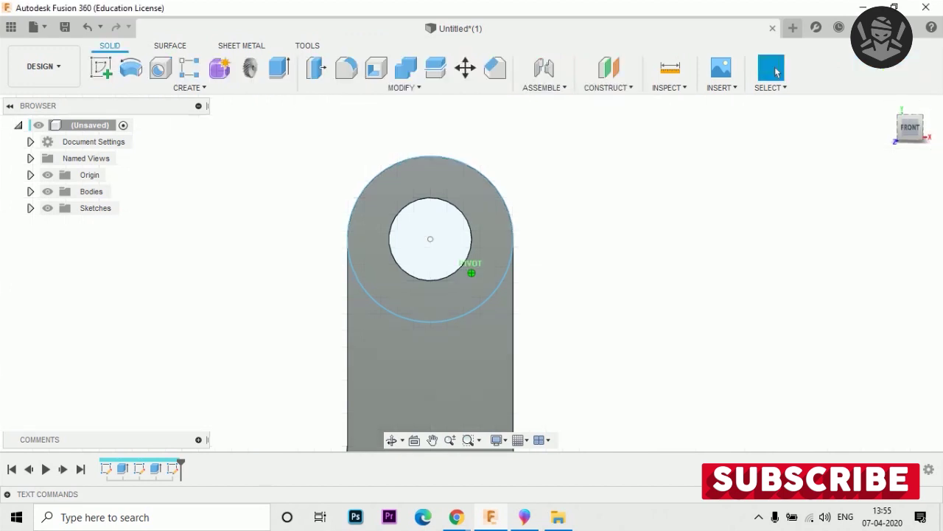
Extrude the ring around the hole 0.5 mm, joined to the upright
key(e)
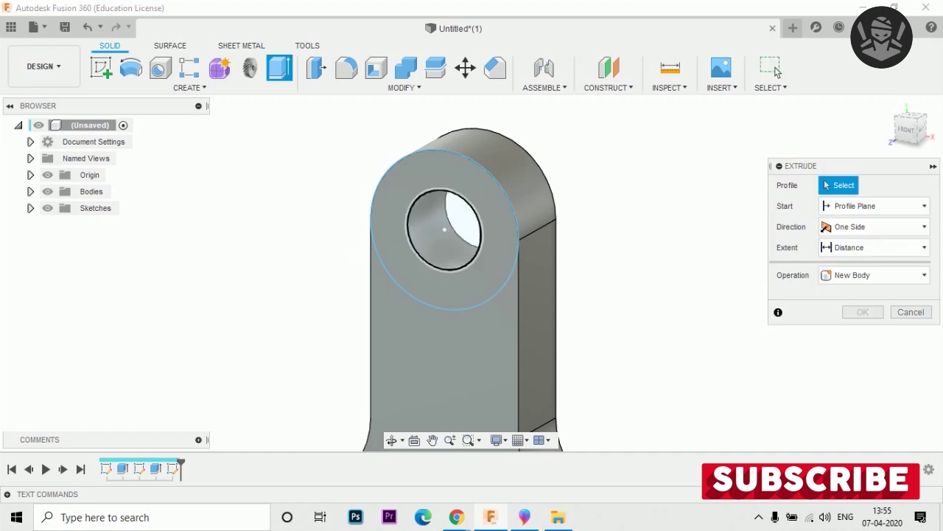
click(473, 236)
text(0.5)
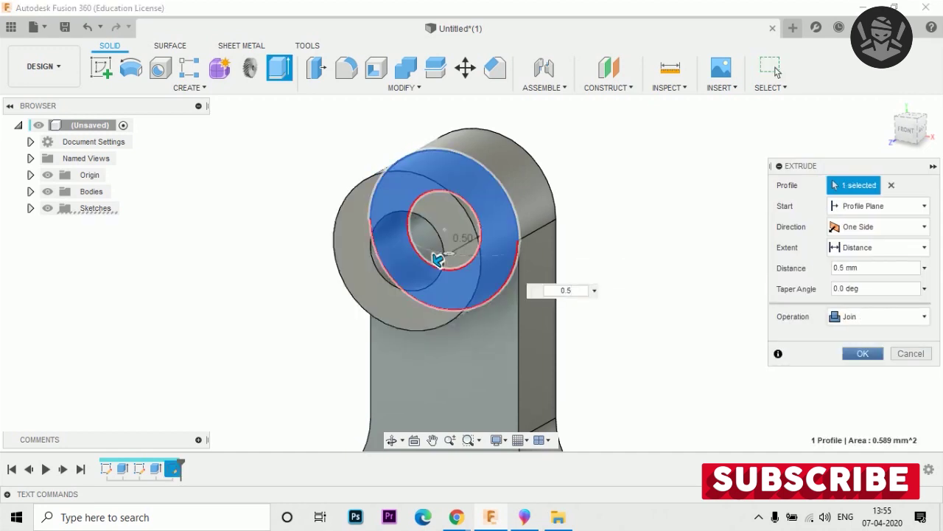
key(Return)
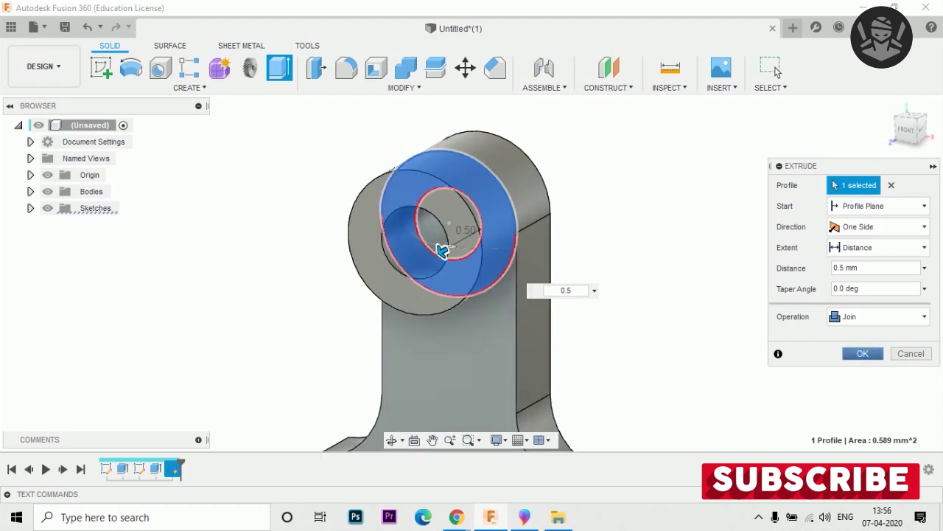
Fit the part in view, orbit down, and select the base's top face
key(F6)
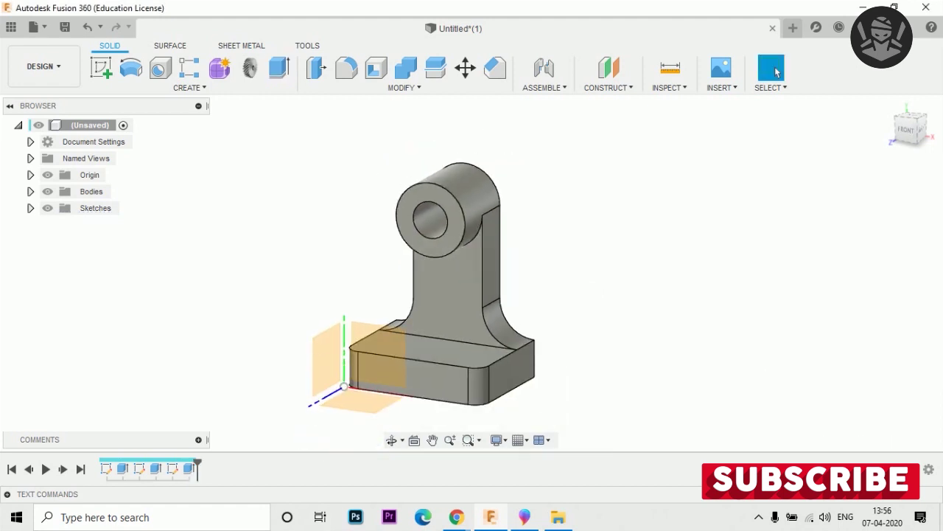
shift+middle_drag(467, 263, 467, 339)
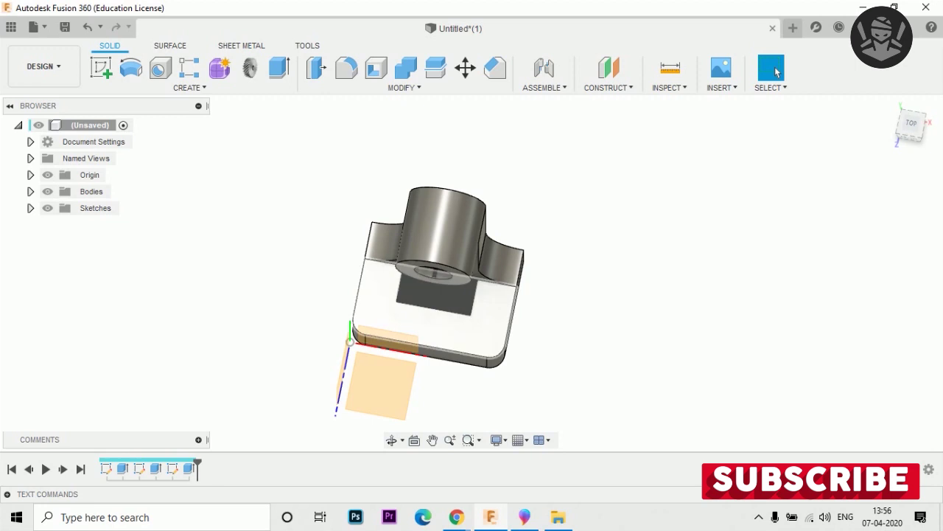
click(435, 310)
Start a sketch on the base top face, then circle the ø.50 and 1.00 dimensions
key(s)
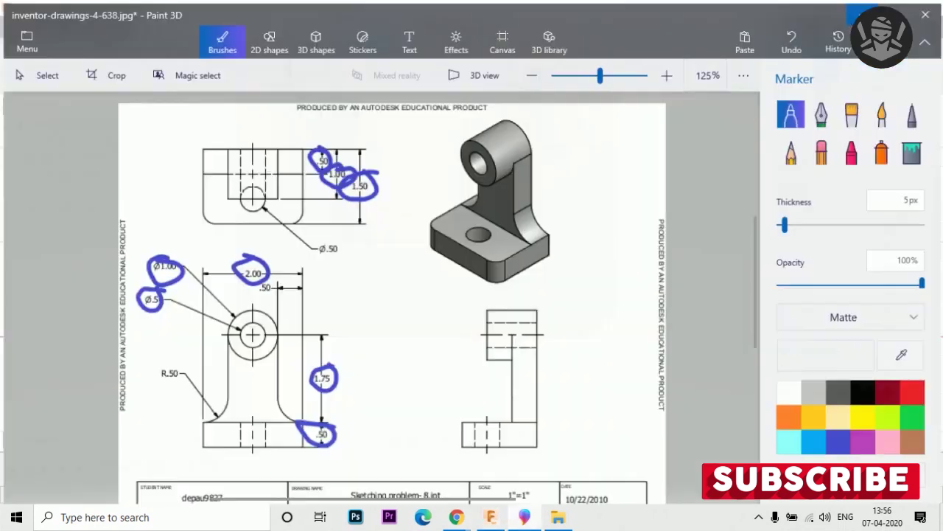
drag(328, 235, 340, 240)
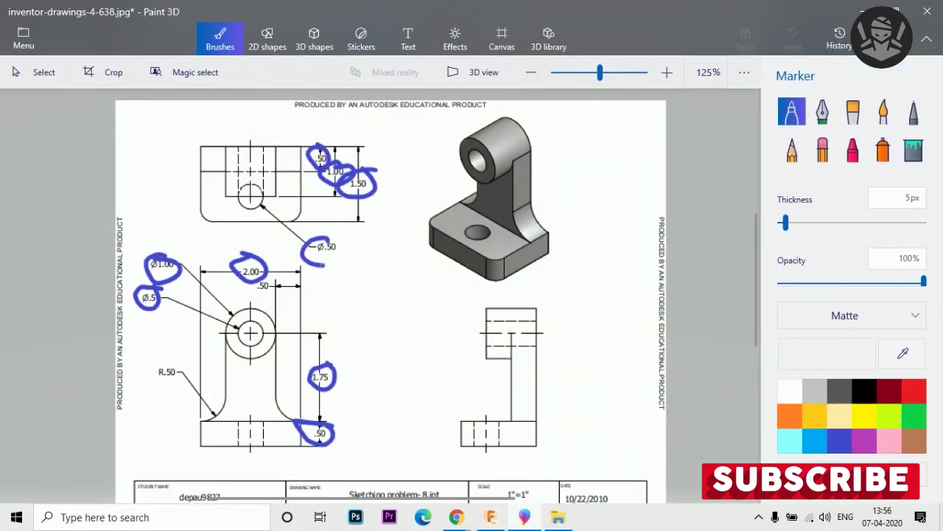
mouse_move(351, 159)
mouse_down()
mouse_move(328, 169)
mouse_move(318, 188)
mouse_up()
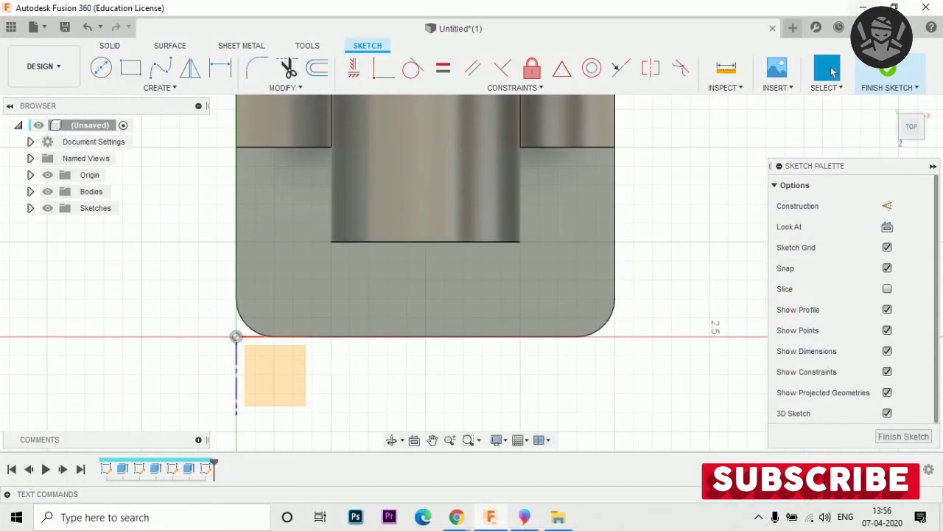
Pick the sketch geometry tools and clear a stray region selection on the base face
scroll(441, 374, down, 3)
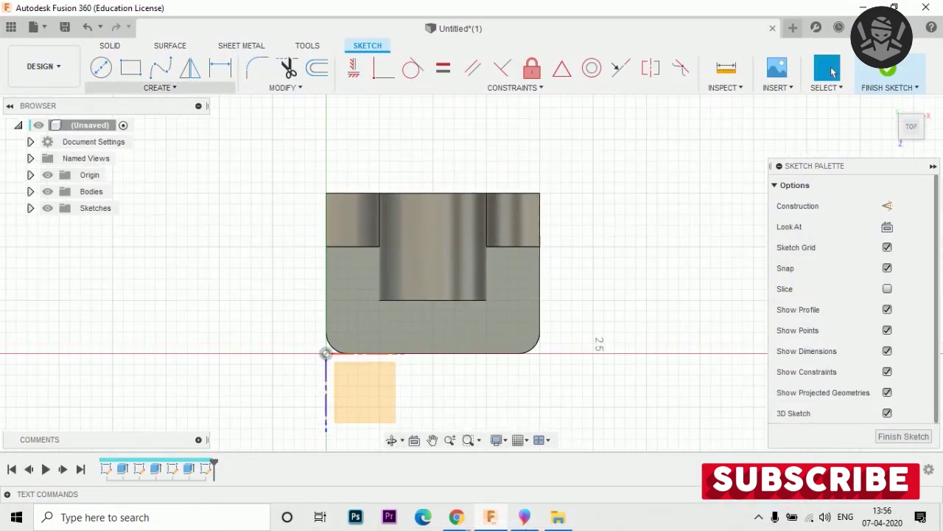
click(160, 87)
click(280, 118)
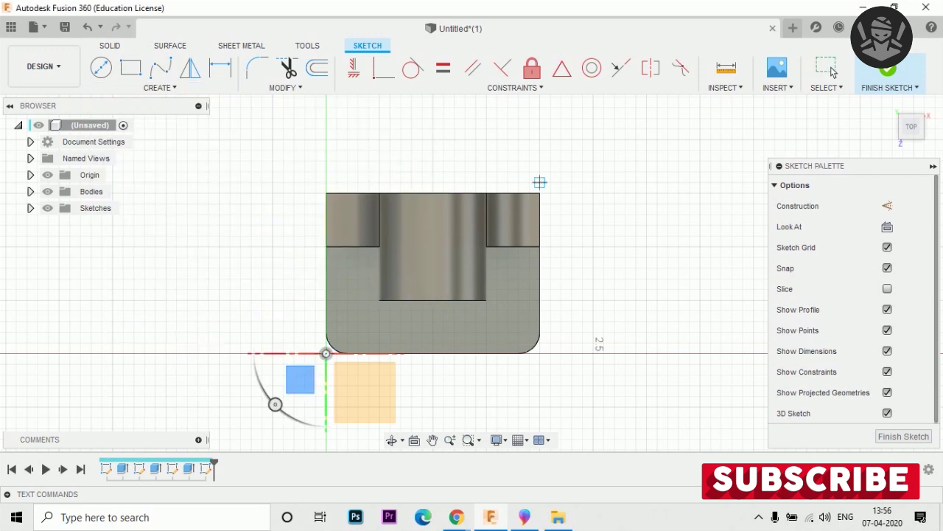
scroll(539, 181, up, 3)
scroll(594, 174, up, 2)
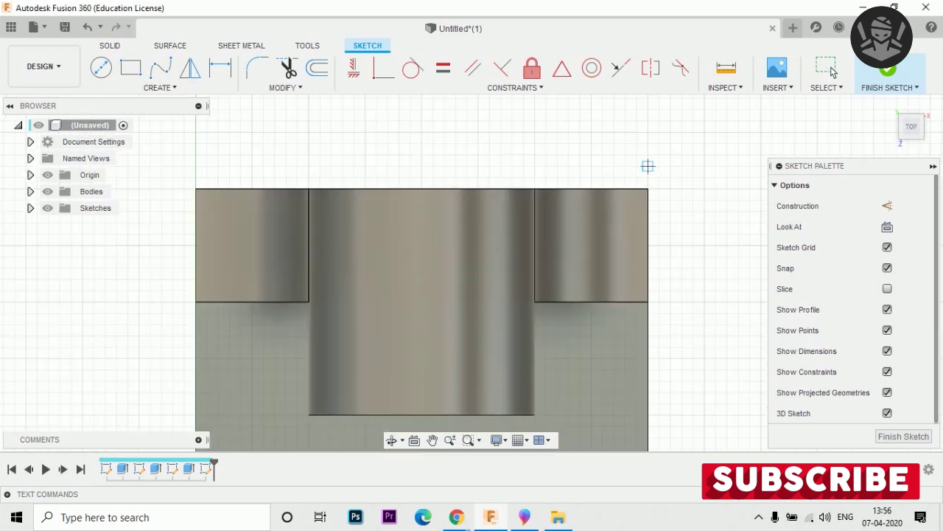
click(833, 71)
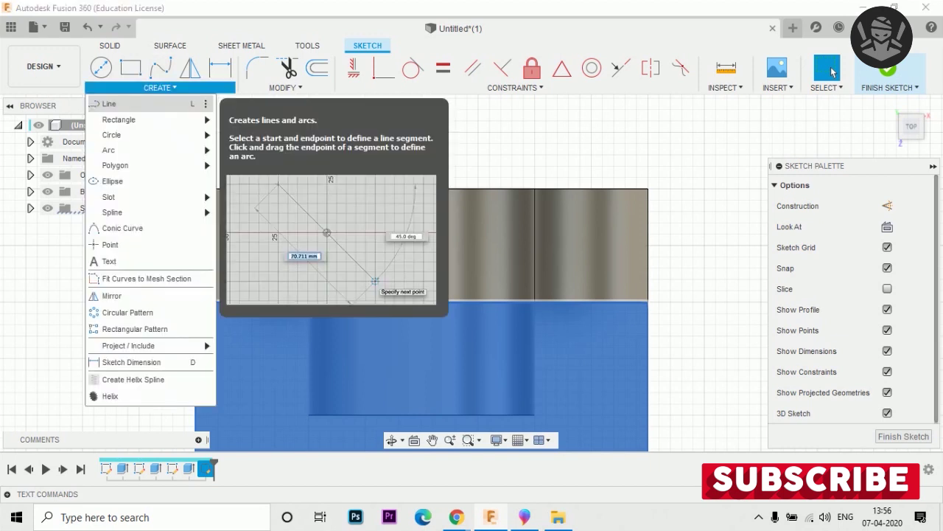
key(Escape)
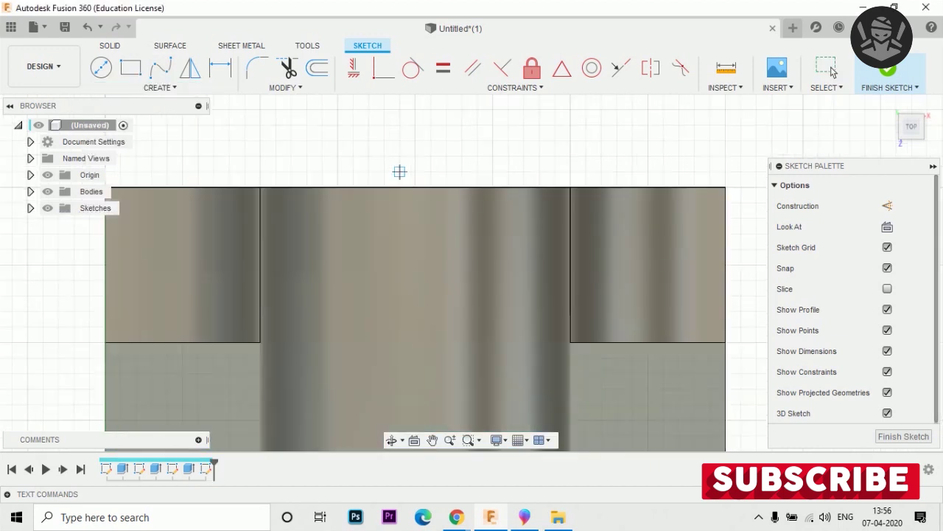
click(832, 71)
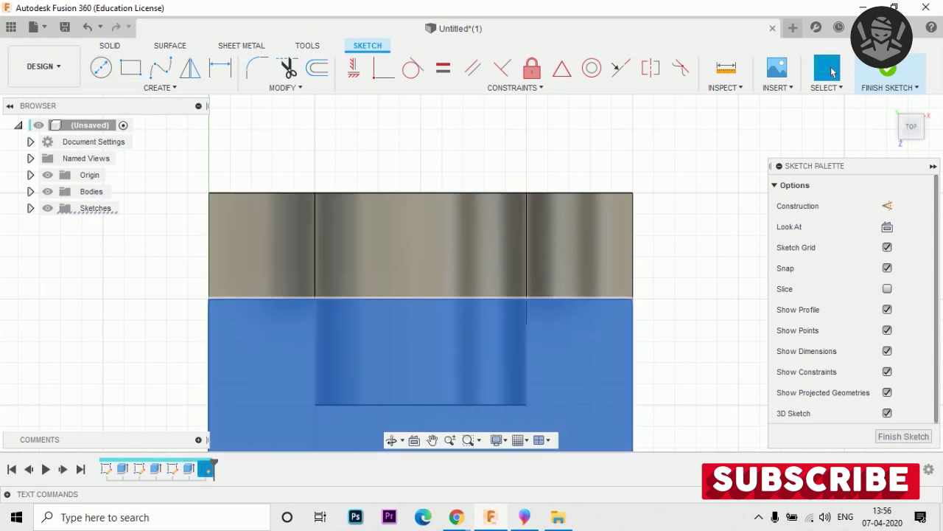
Draw a vertical line of length 1 from the top edge midpoint down the slot
click(422, 192)
scroll(421, 254, down, 3)
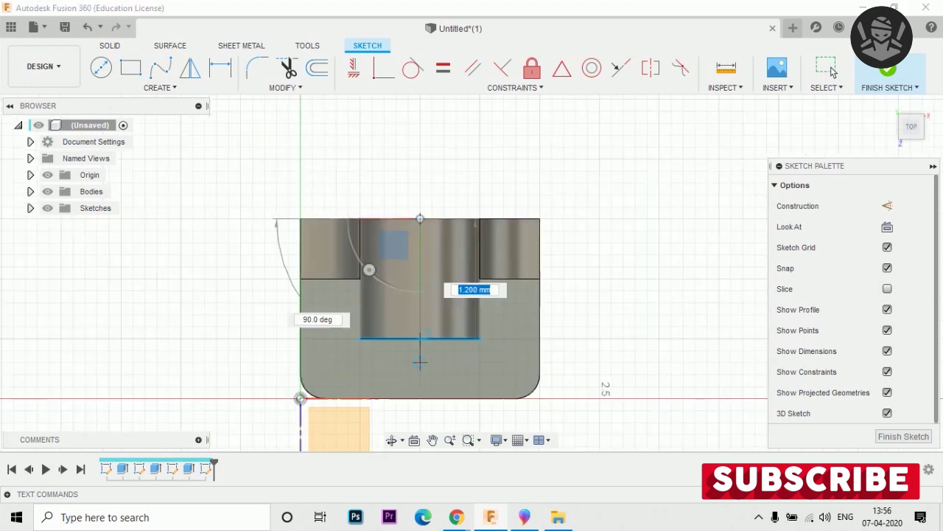
text(1)
key(Tab)
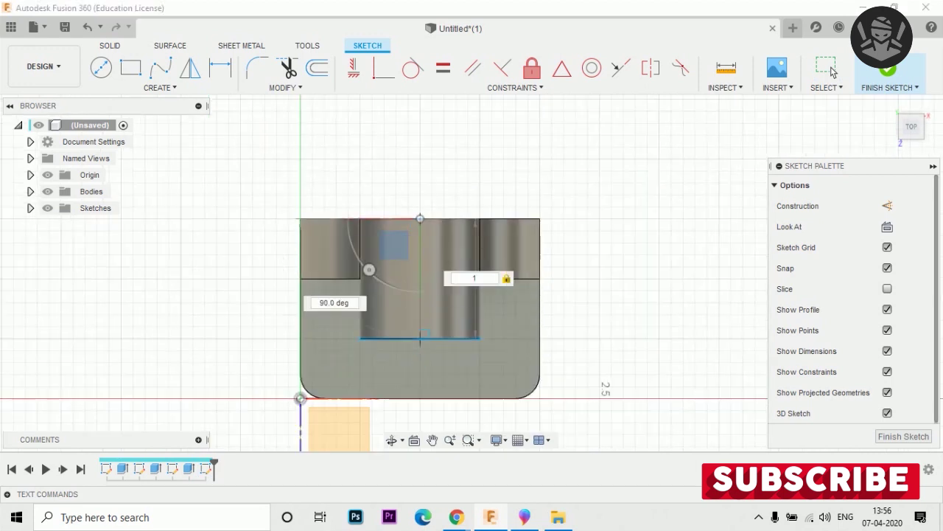
click(833, 72)
scroll(471, 352, up, 3)
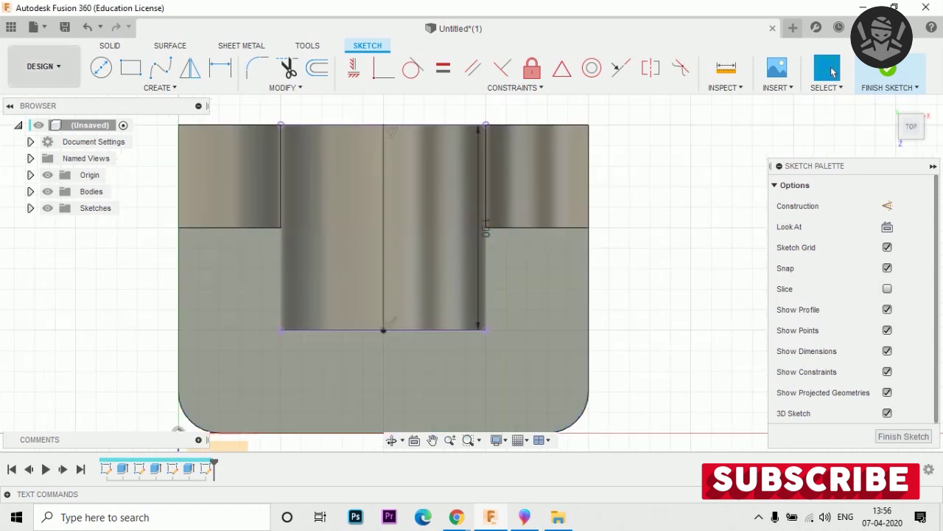
Add a 0.5-diameter circle at the line's lower end and finish the sketch
key(c)
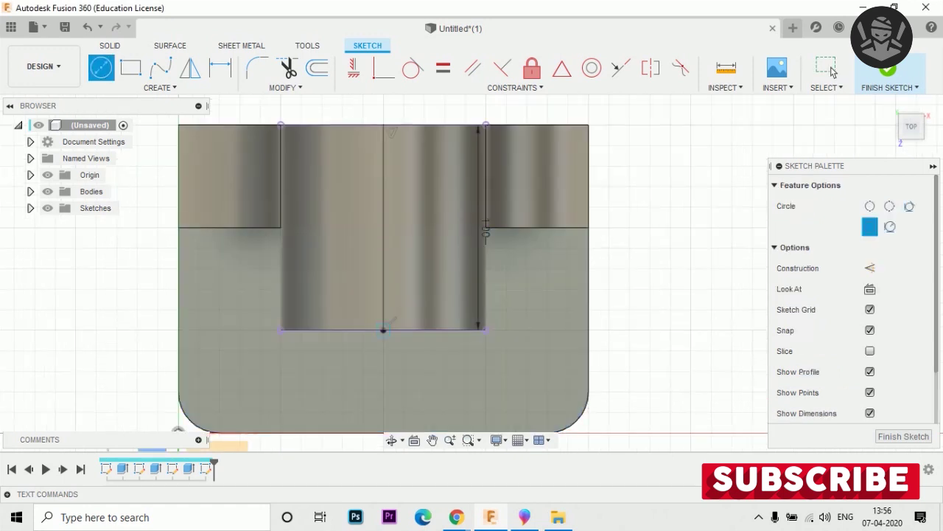
click(383, 330)
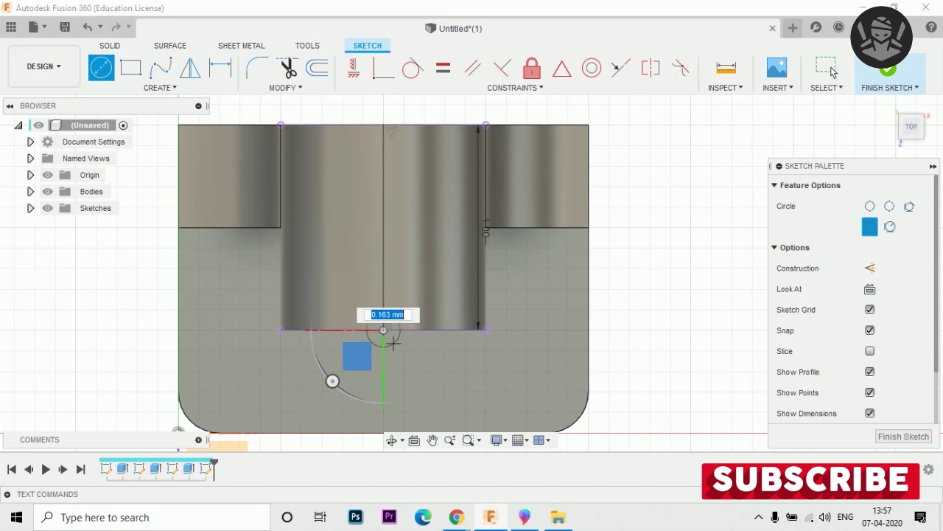
text(0.5)
key(Return)
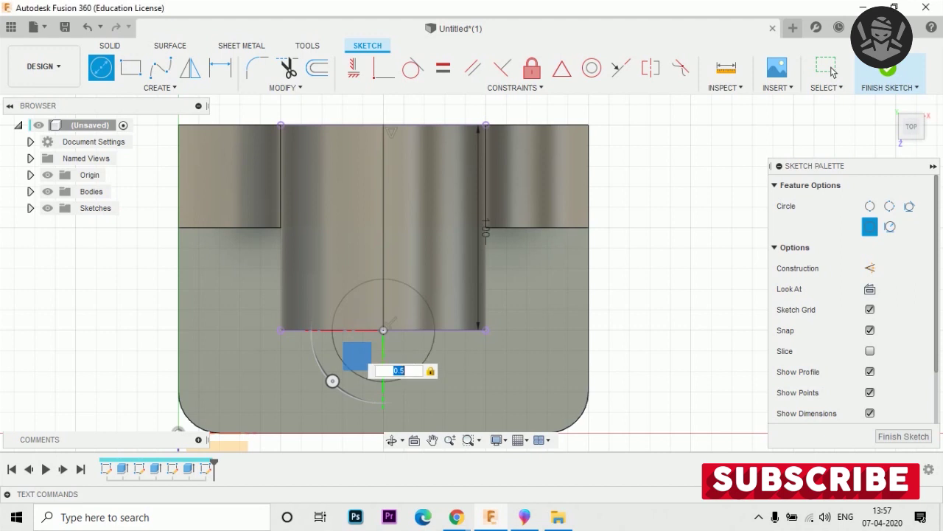
click(888, 68)
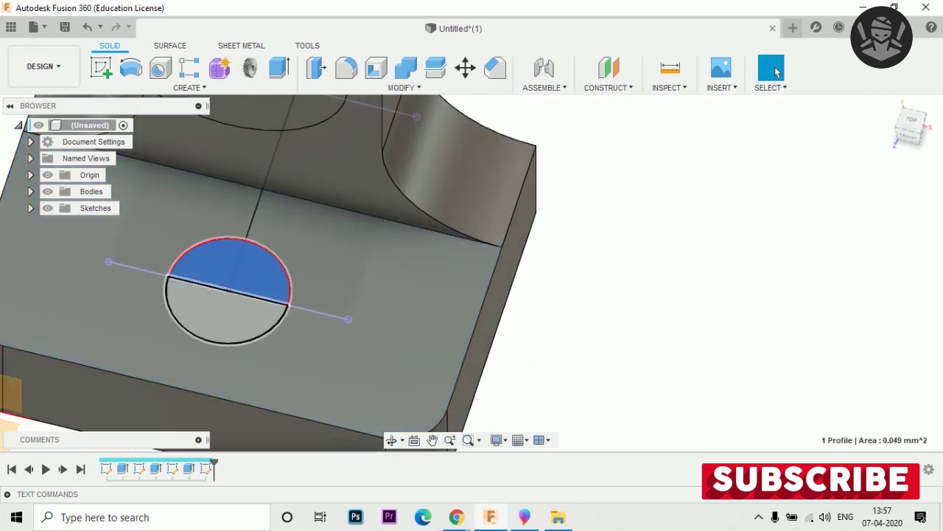
Cut the Ø0.50 circle 1.60 mm down through the base, then orbit to the front
key(e)
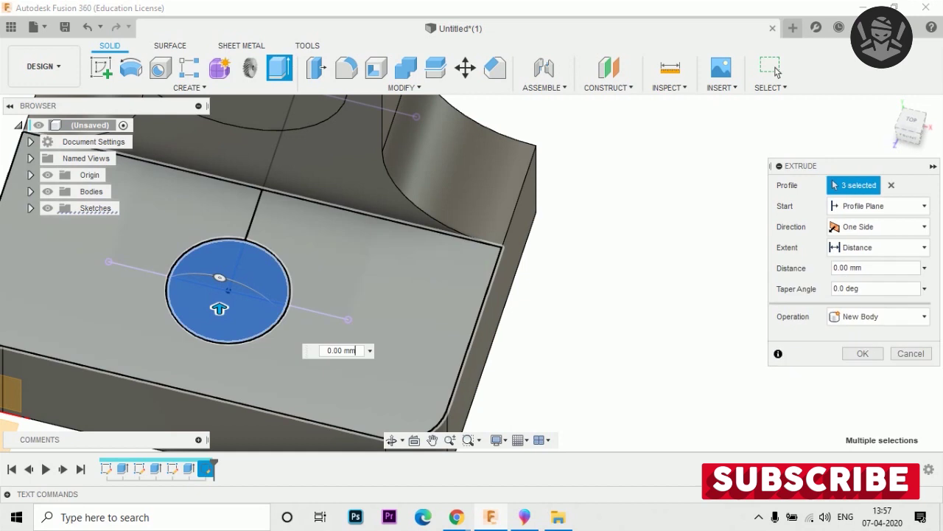
drag(259, 299, 261, 435)
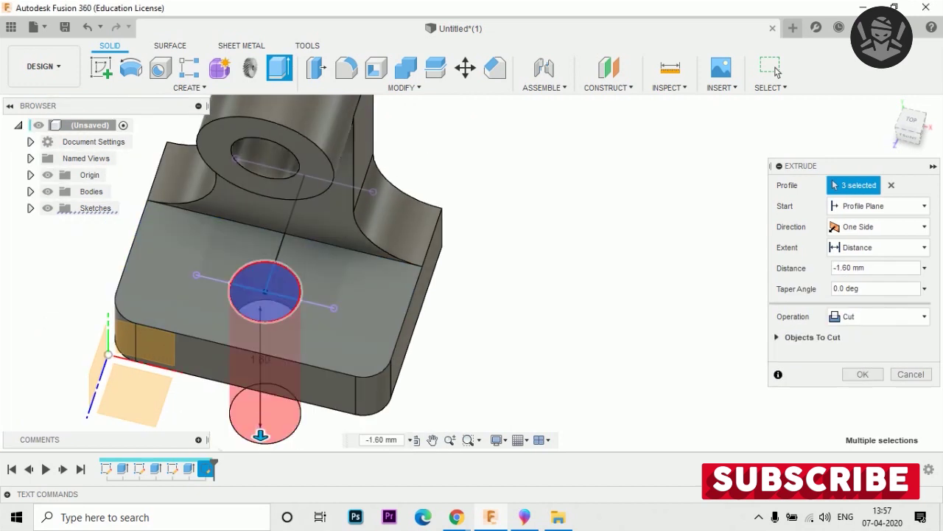
key(Return)
scroll(472, 273, down, 3)
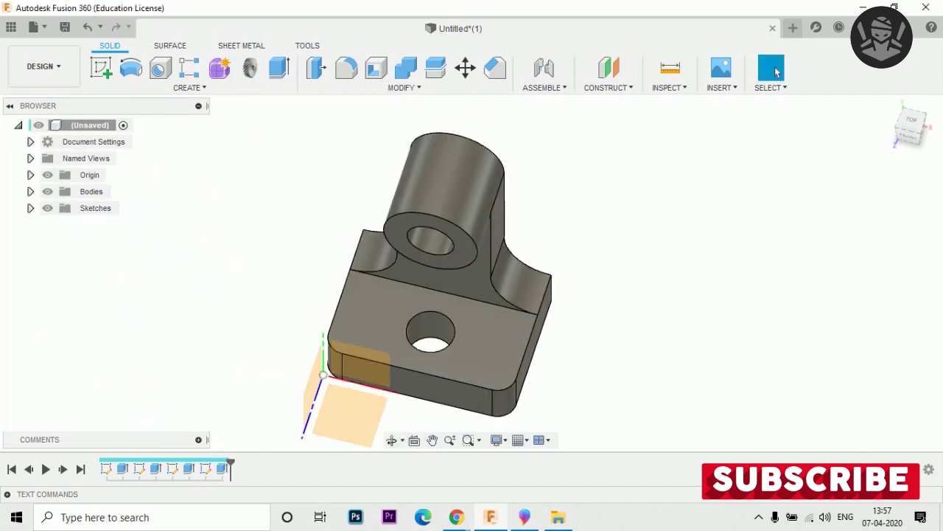
mouse_move(472, 273)
shift+middle_down()
mouse_move(516, 280)
mouse_move(442, 221)
shift+middle_up()
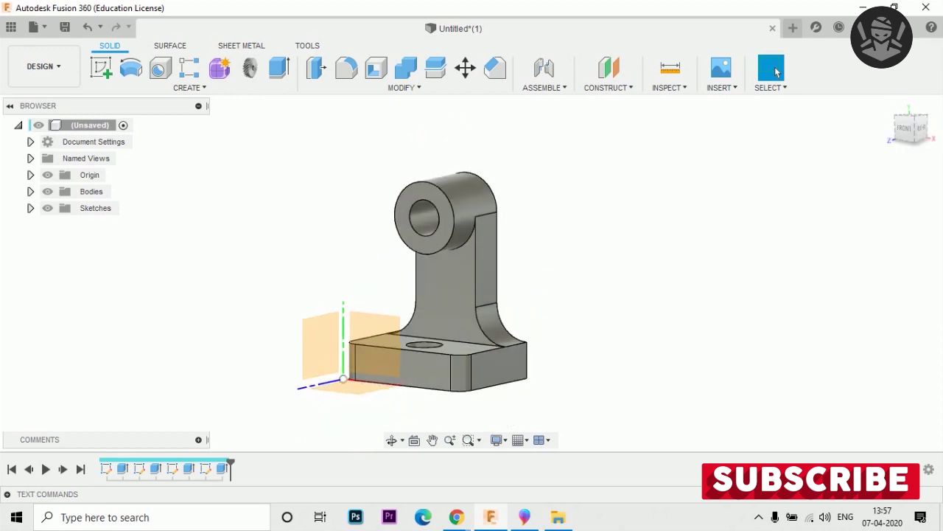
click(44, 66)
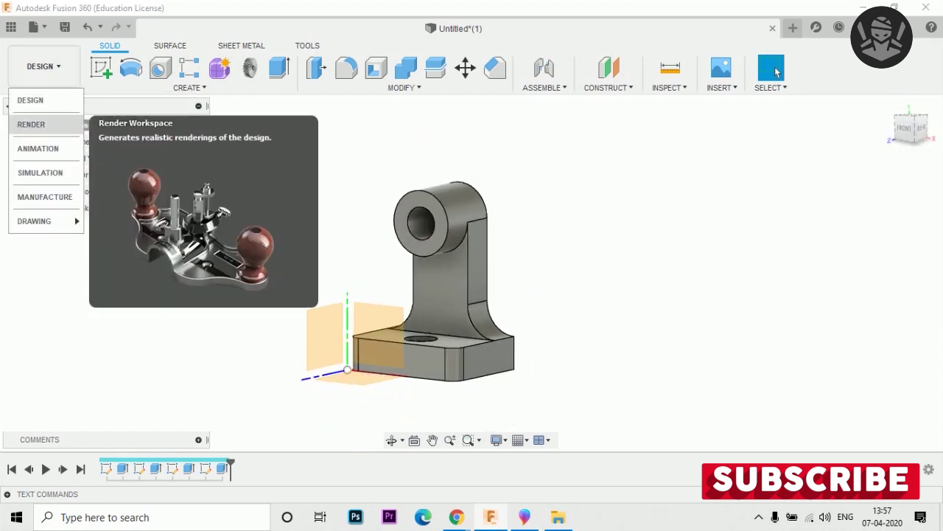
Switch to the Render workspace and apply Paek (Beige) to the bracket body
click(42, 99)
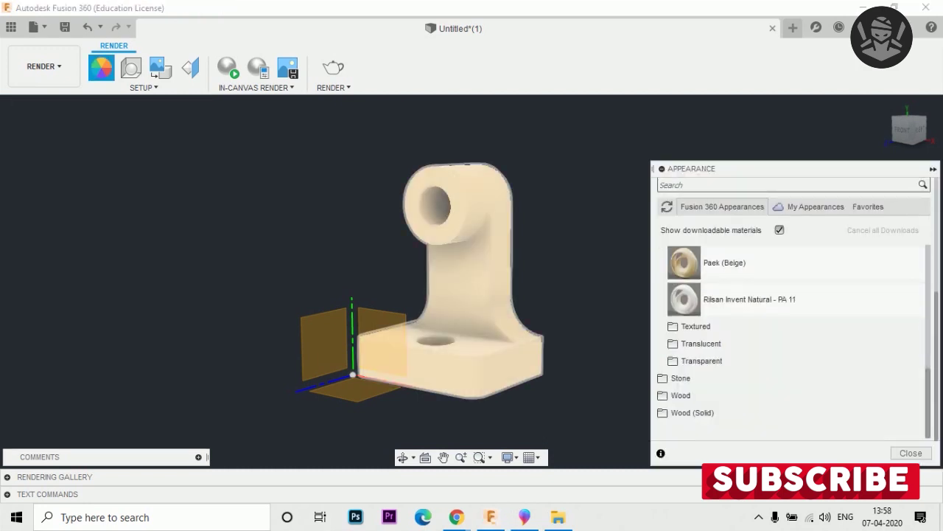
click(911, 452)
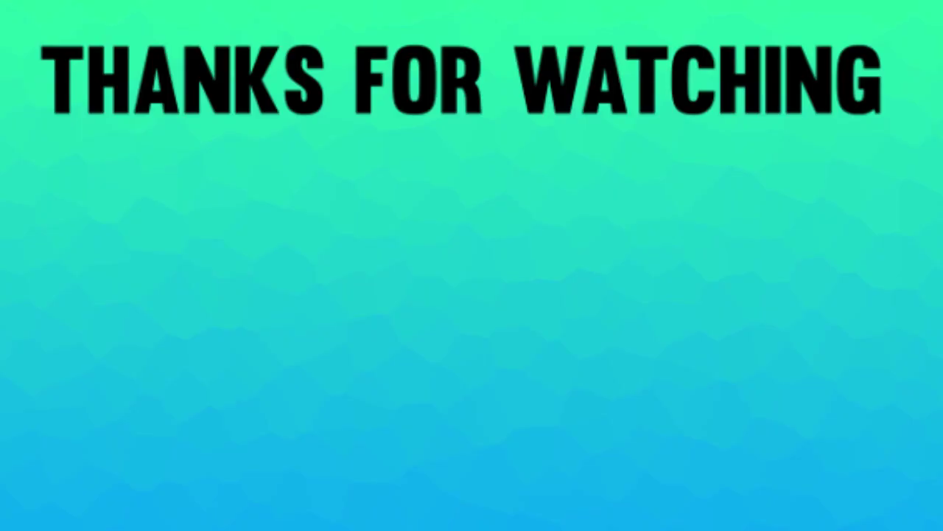